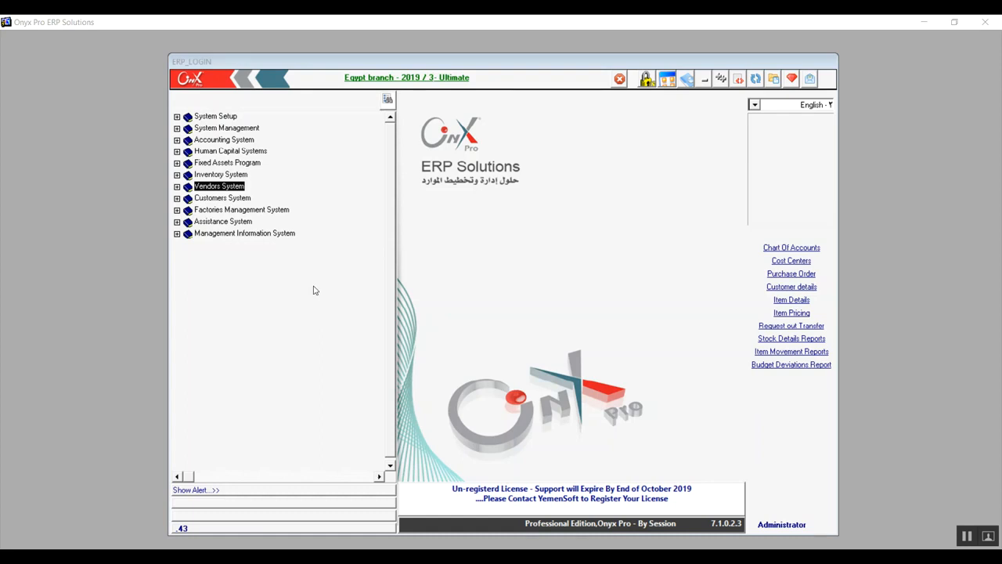
Step: Open the Vendor Types form from the setup section of the Accounts Payable System
left_click(177, 186)
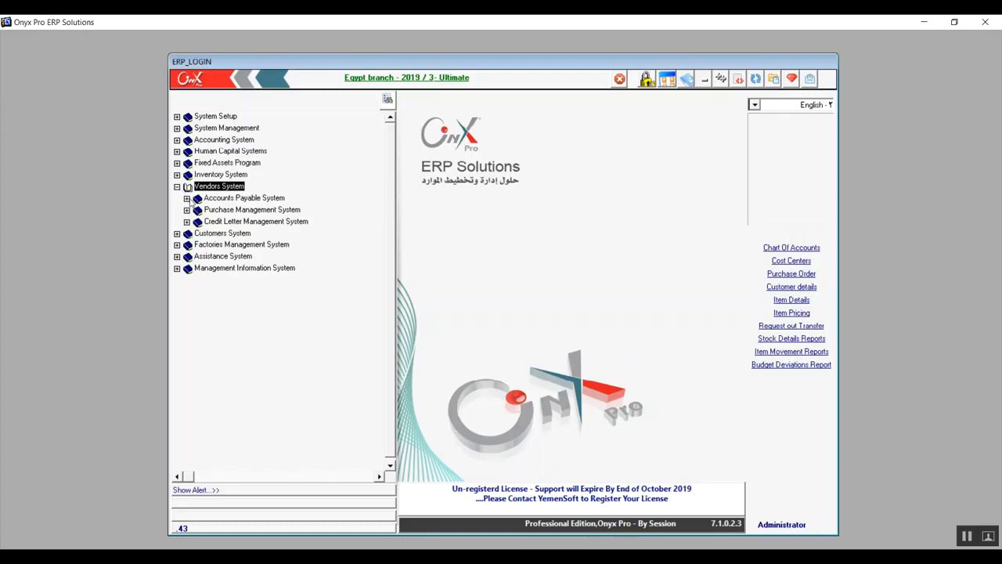
left_click(186, 198)
left_click(197, 209)
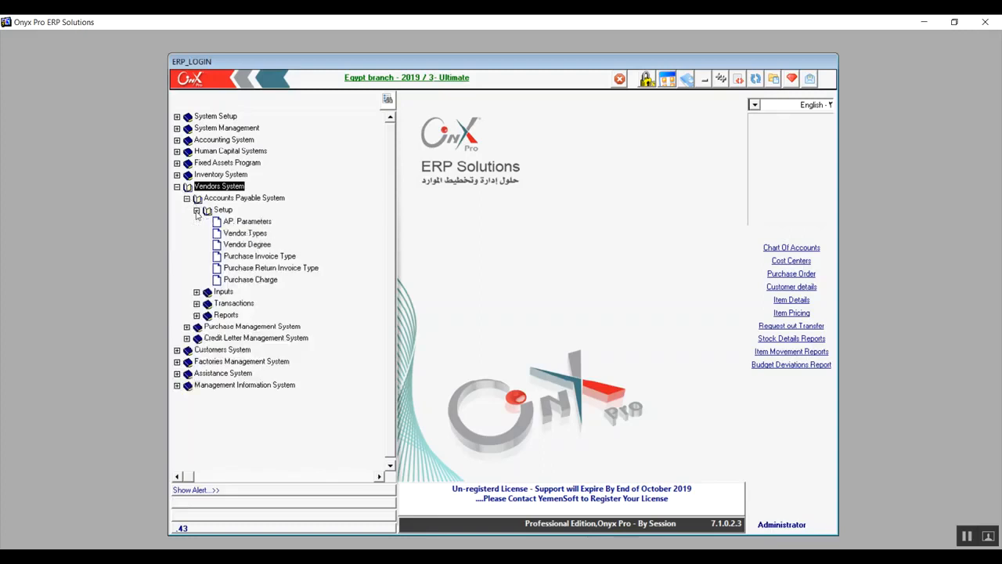
left_click(247, 221)
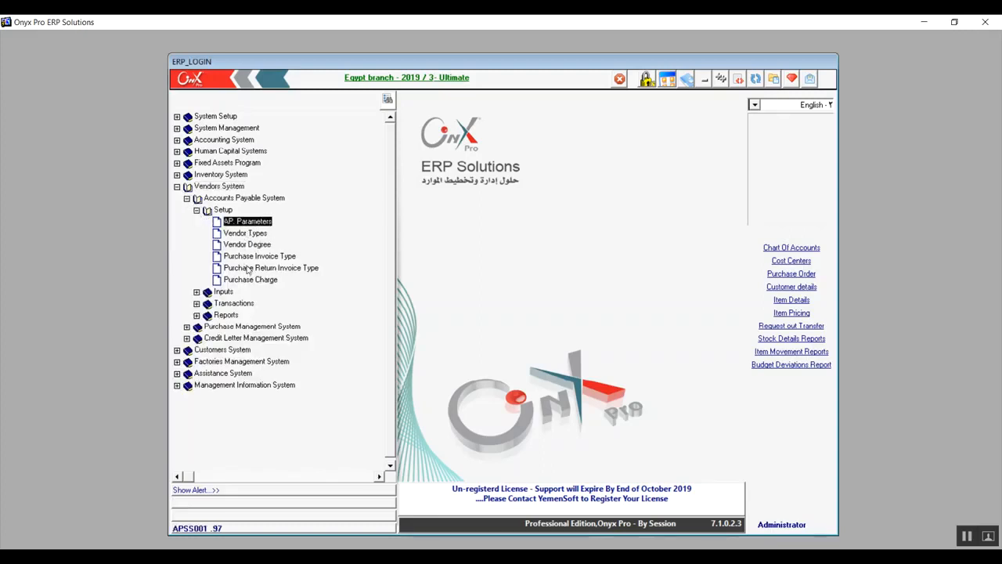
left_click(251, 234)
double_click(246, 233)
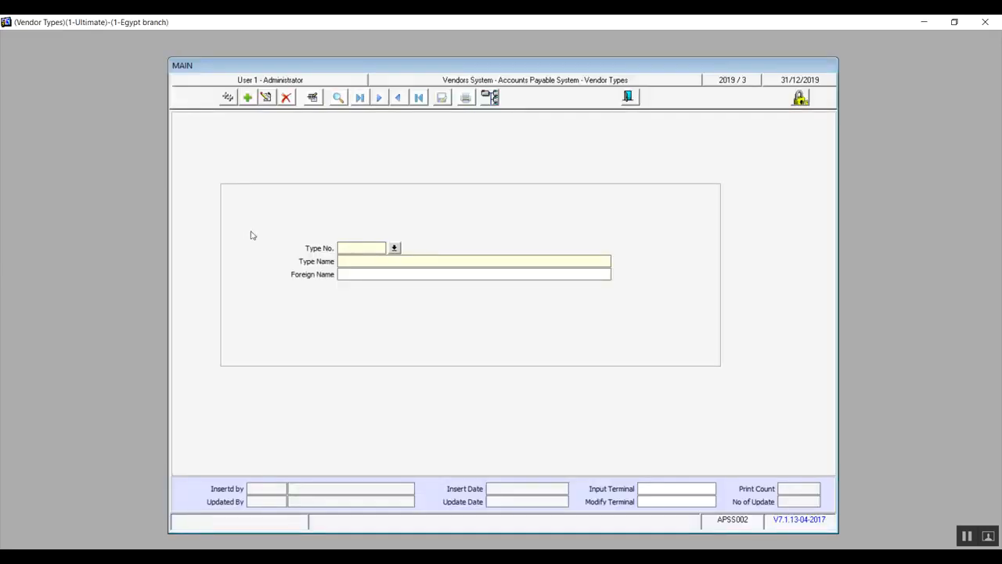
Step: Add and save a vendor type with "row material supplaiers" as both type name and foreign name, closing the form
left_click(248, 98)
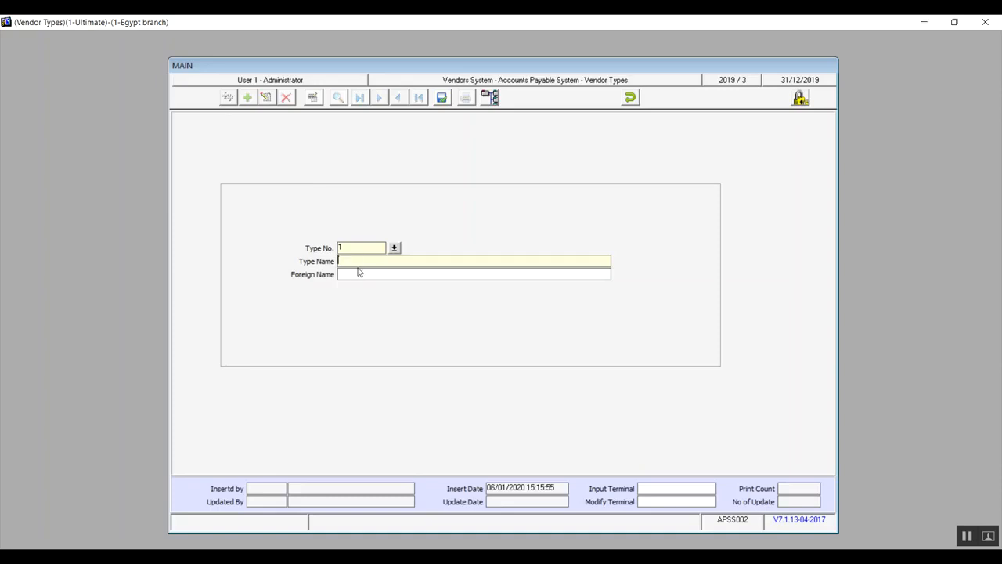
type("row material supplaiers")
key("shift+Left")
key("shift+Left")
key("shift+Left")
key("shift+Left")
key("shift+Left")
key("shift+Left")
key("shift+Left")
key("shift+Left")
key("shift+Left")
key("shift+Left")
key("shift+Left")
key("shift+Left")
key("shift+Left")
key("shift+Left")
key("shift+Left")
key("shift+Left")
key("shift+Left")
key("shift+Left")
key("shift+Left")
key("shift+Left")
key("ctrl+c")
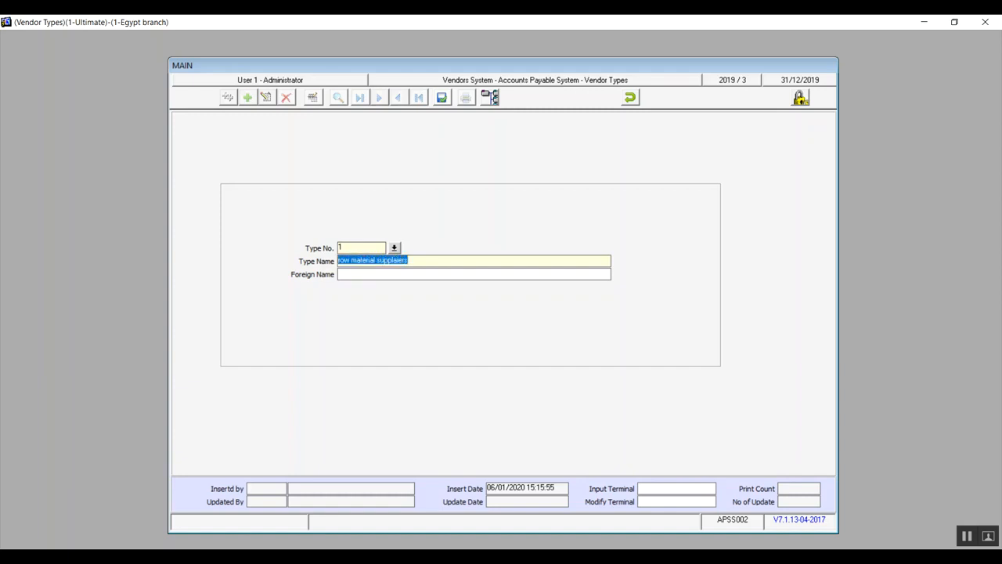
left_click(360, 272)
key("ctrl+v")
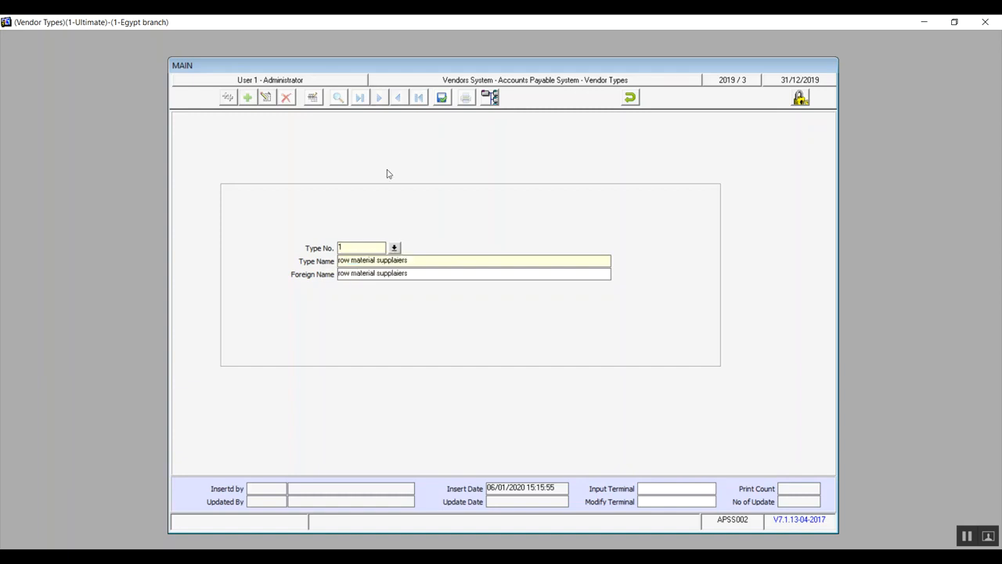
left_click(442, 97)
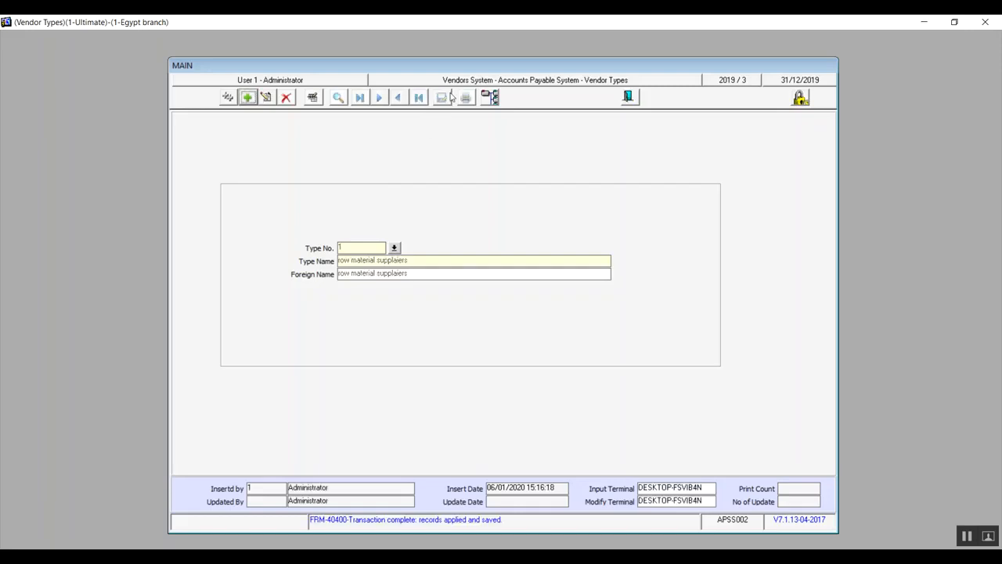
left_click(631, 98)
Step: In Vendor Degree setup, add and save a degree with "relaible vendors" as both degree name and foreign name, closing the form
double_click(247, 245)
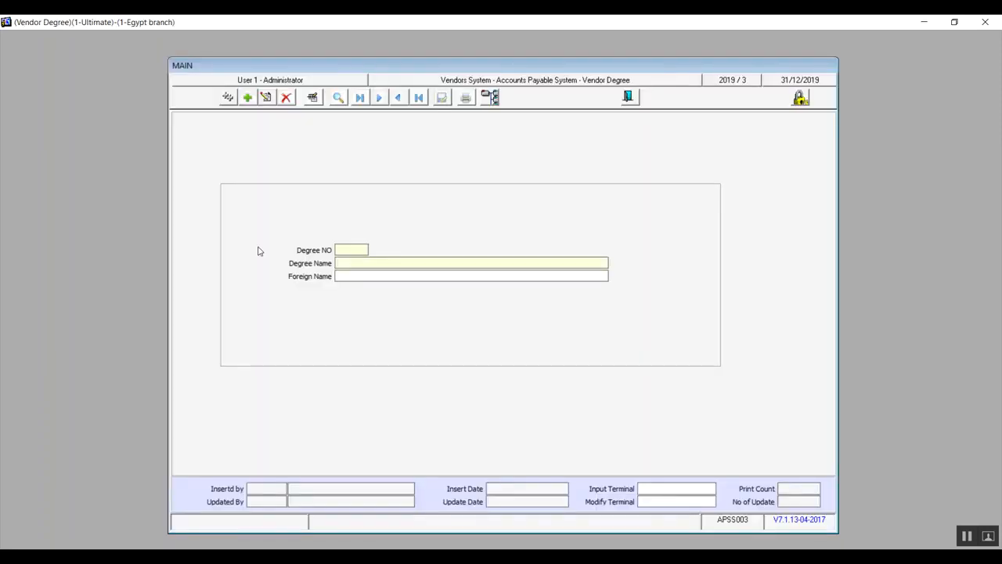
left_click(247, 98)
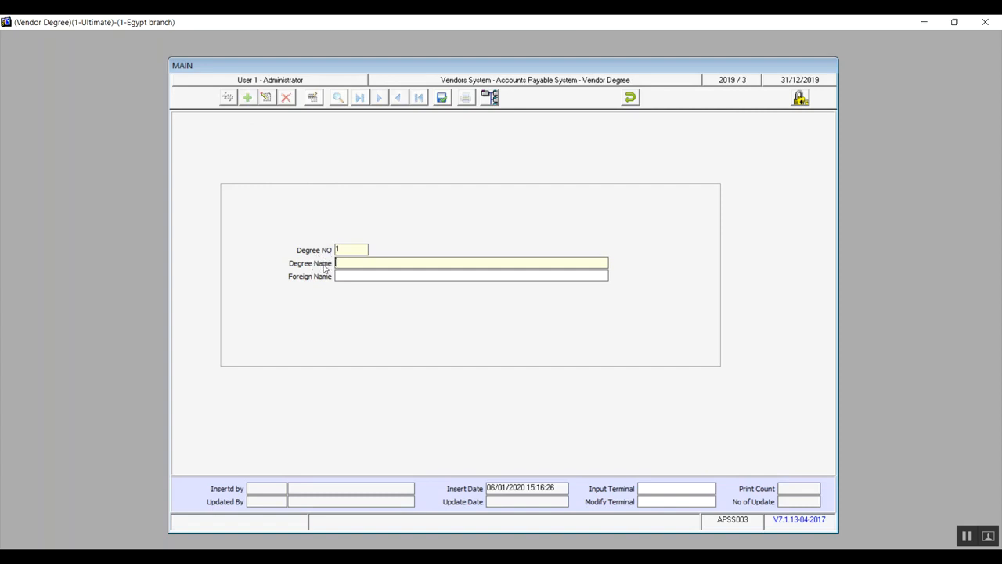
left_click(354, 263)
type("relaible vendors")
key("shift+Left")
key("shift+Left")
key("shift+Left")
key("shift+Left")
key("shift+Left")
key("shift+Left")
key("shift+Left")
key("shift+Left")
key("shift+Left")
key("shift+Left")
key("shift+Left")
key("shift+Left")
key("shift+Left")
key("shift+Left")
key("shift+Left")
key("shift+Left")
key("ctrl+c")
key("Tab")
key("ctrl+v")
left_click(440, 97)
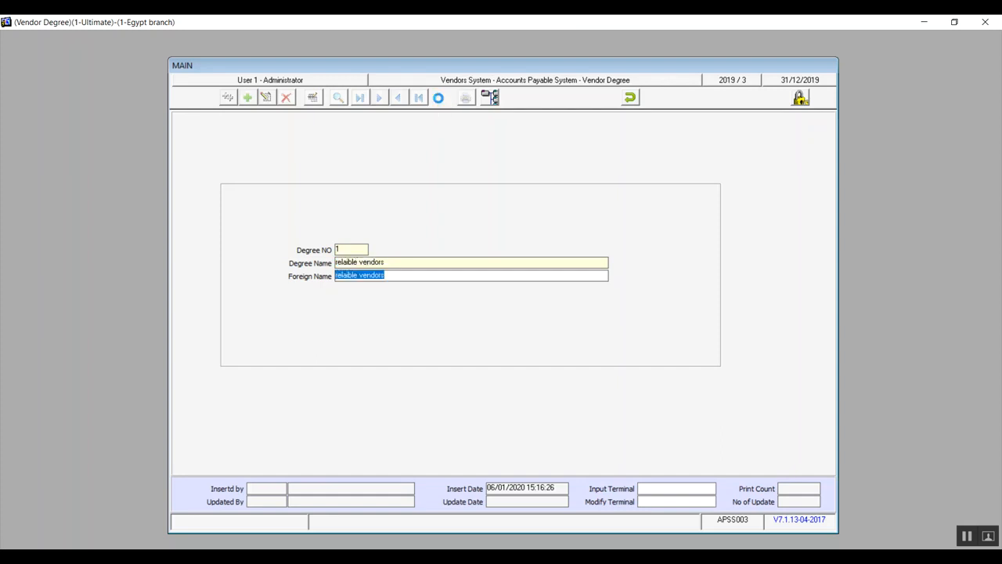
left_click(630, 99)
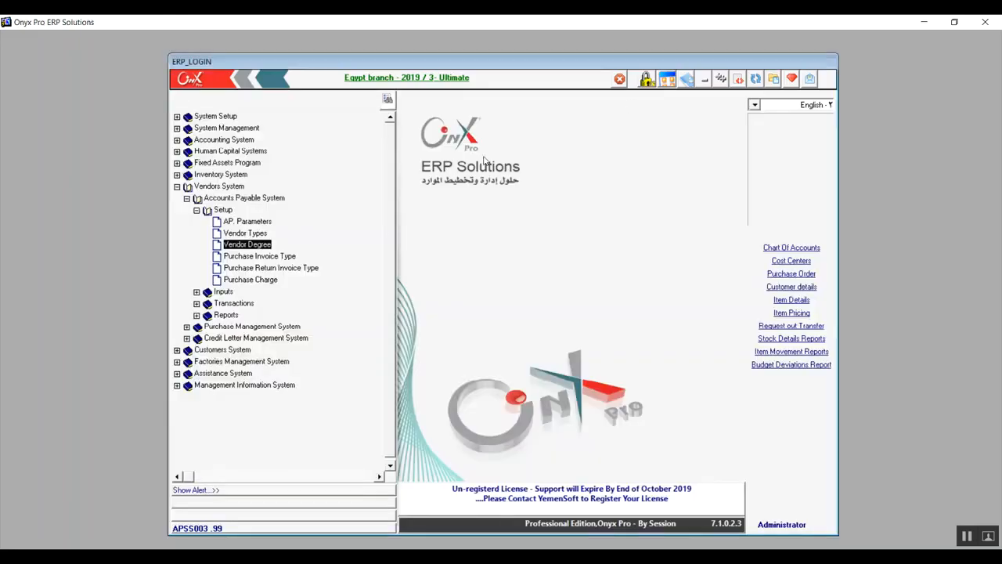
Step: In Purchase Invoice Type setup, add and save a type with "row material P" as both type name and foreign name, closing the form
left_click(279, 260)
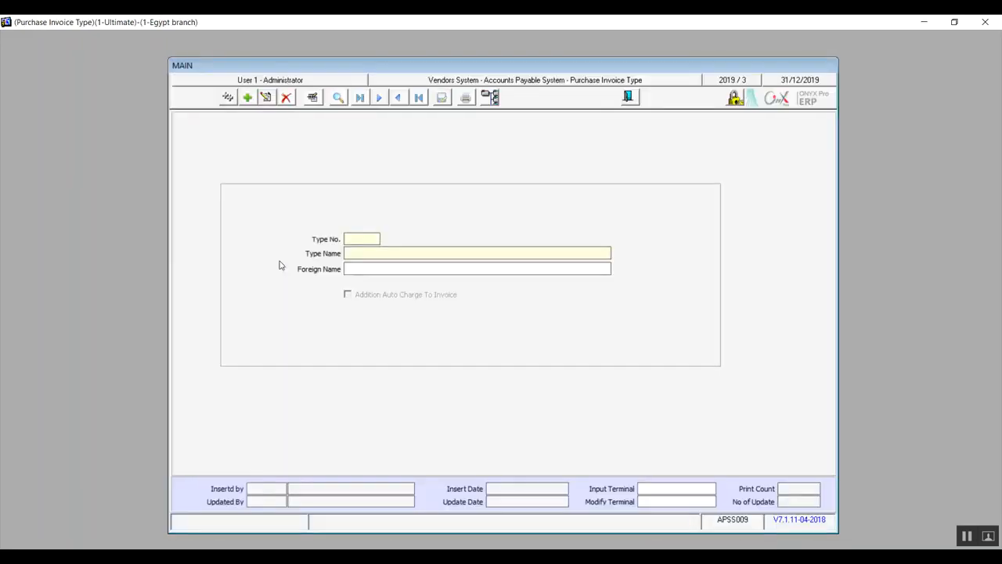
left_click(247, 98)
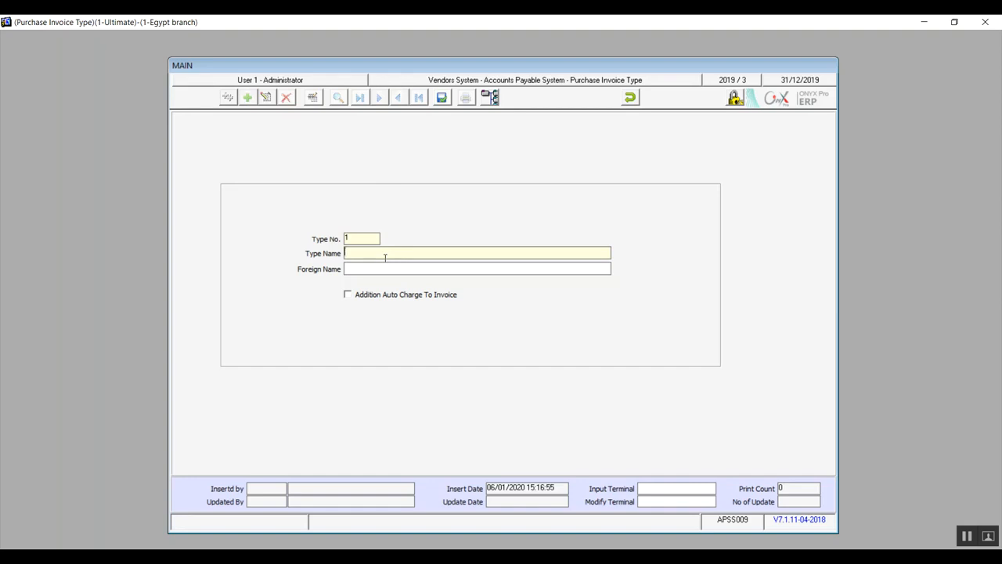
type("row material P")
key("shift+Left")
key("shift+Left")
key("shift+Left")
key("shift+Left")
key("shift+Left")
key("shift+Left")
key("shift+Left")
key("shift+Left")
key("shift+Left")
key("shift+Left")
key("shift+Left")
key("shift+Left")
key("shift+Left")
key("shift+Left")
key("ctrl+c")
key("Tab")
key("ctrl+v")
left_click(349, 295)
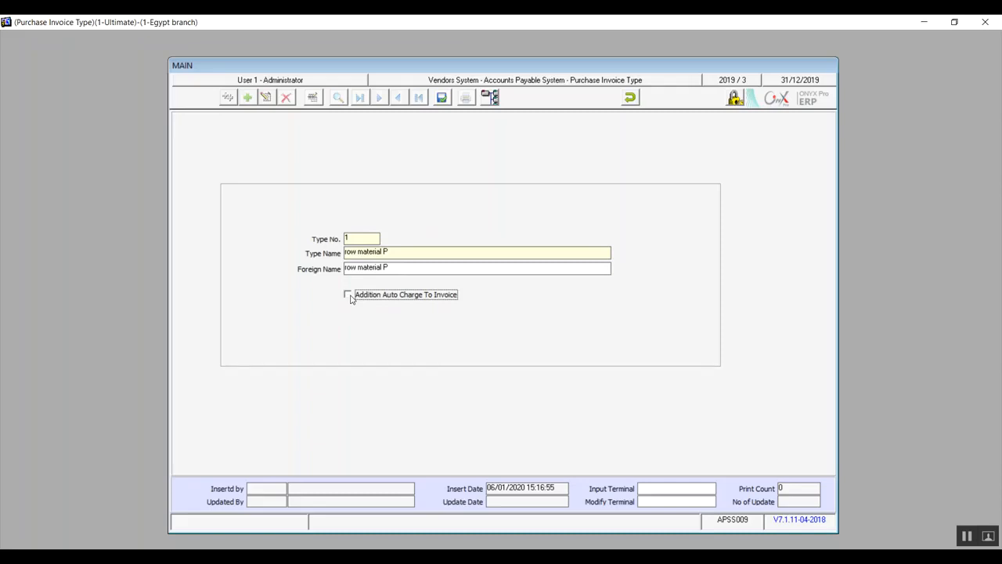
left_click(443, 97)
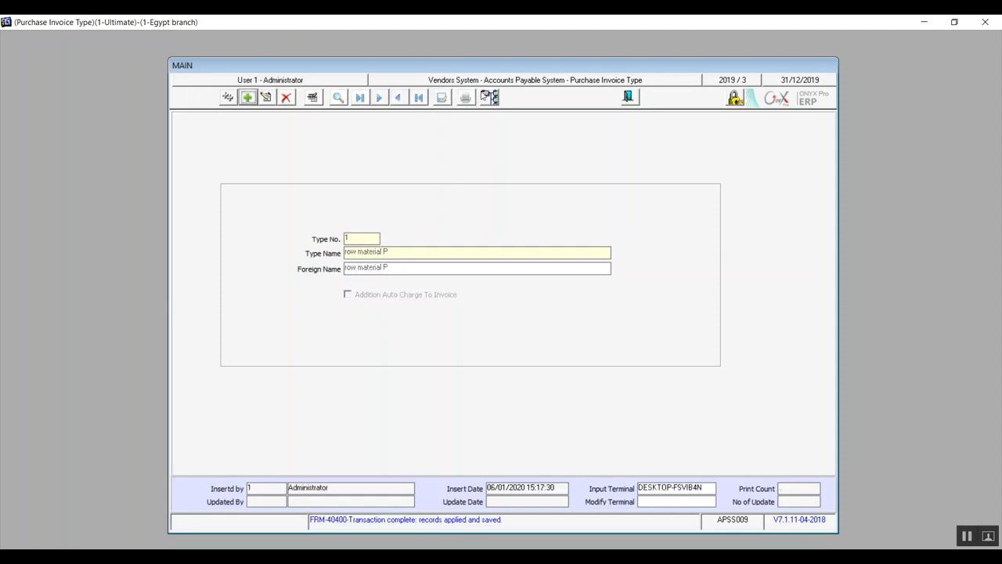
left_click(628, 97)
Step: Add and save a purchase return invoice type with "row material P Re" as both type name and foreign name, closing the form
double_click(282, 268)
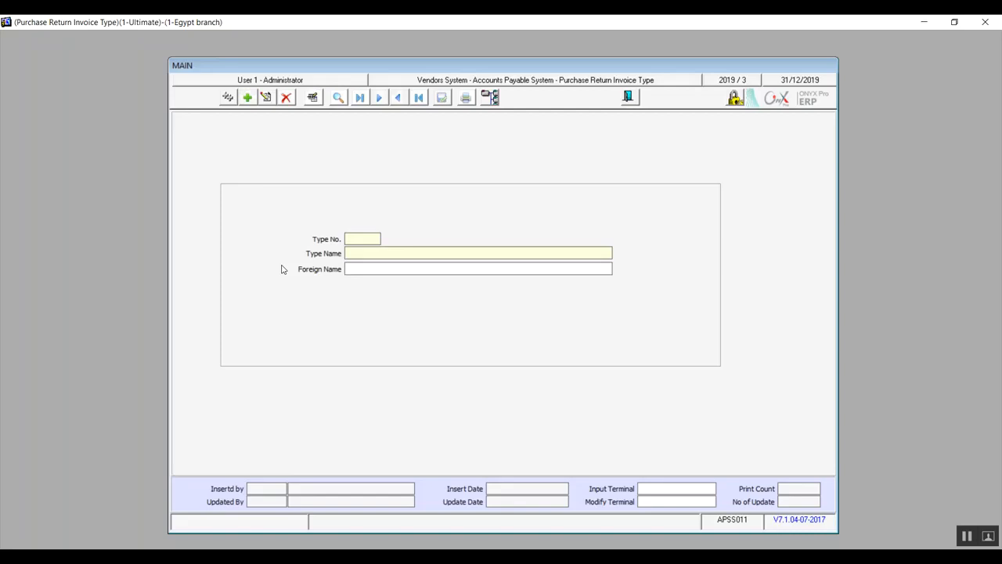
left_click(247, 98)
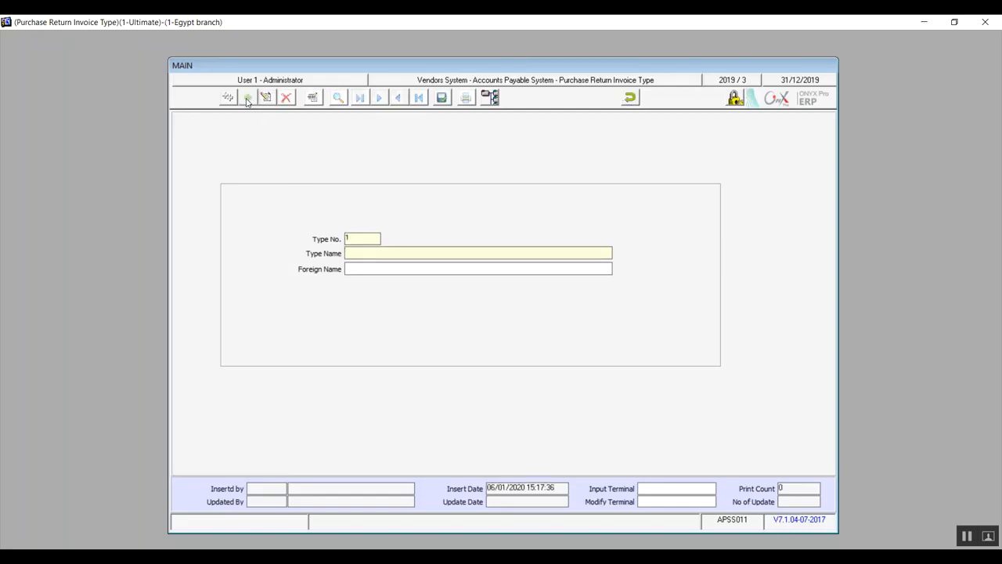
type("row material P R")
left_click_drag(404, 250, 323, 272)
key("ctrl+c")
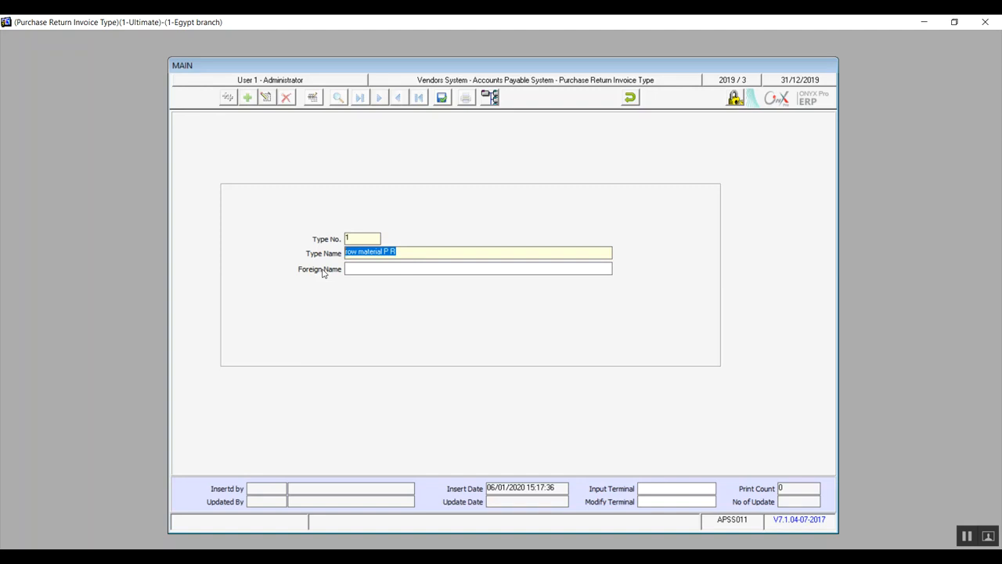
key("Tab")
key("ctrl+v")
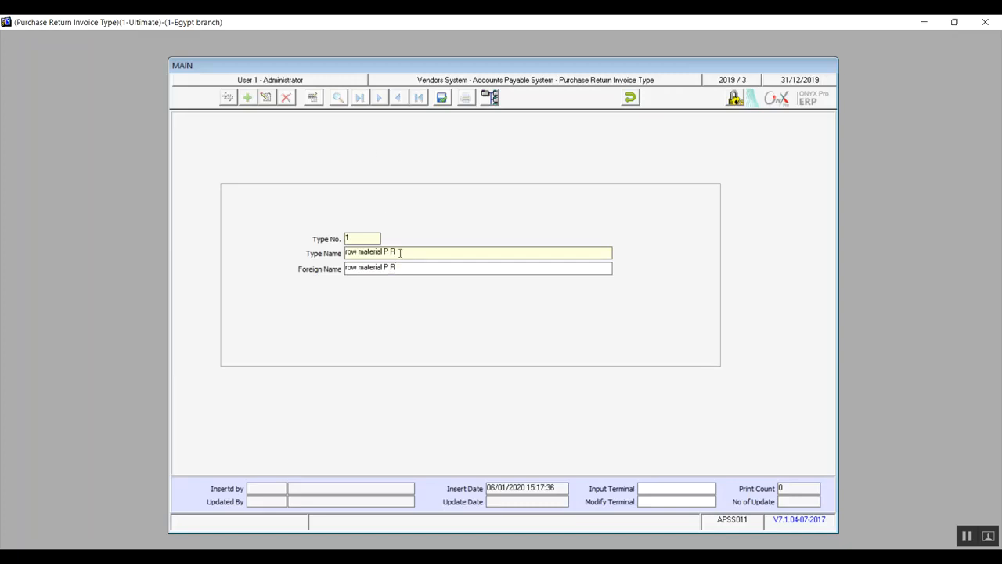
type("e")
type("e")
left_click(443, 98)
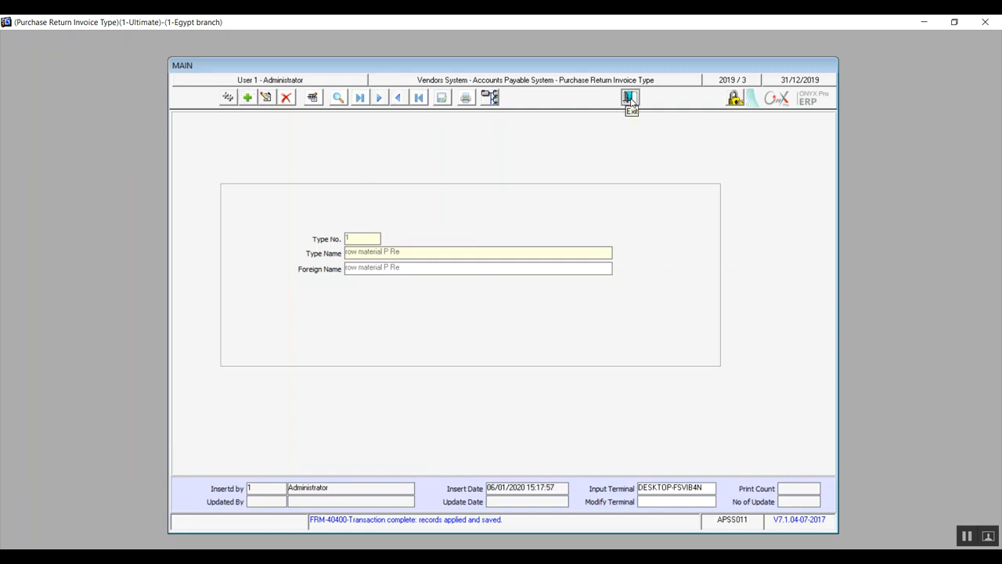
left_click(628, 98)
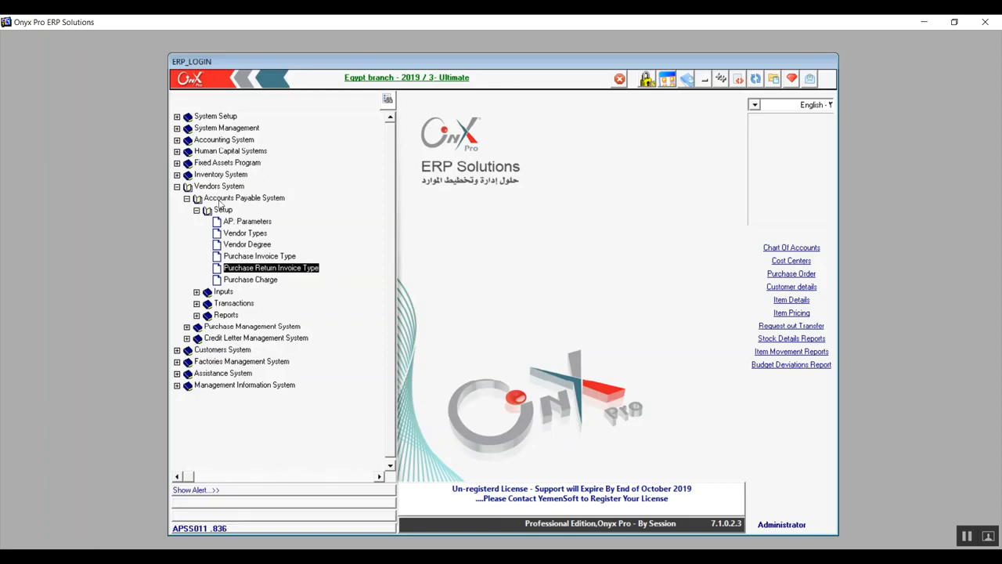
Step: Open the Purchase Charge form and start a new charge named "Transportation"
double_click(267, 287)
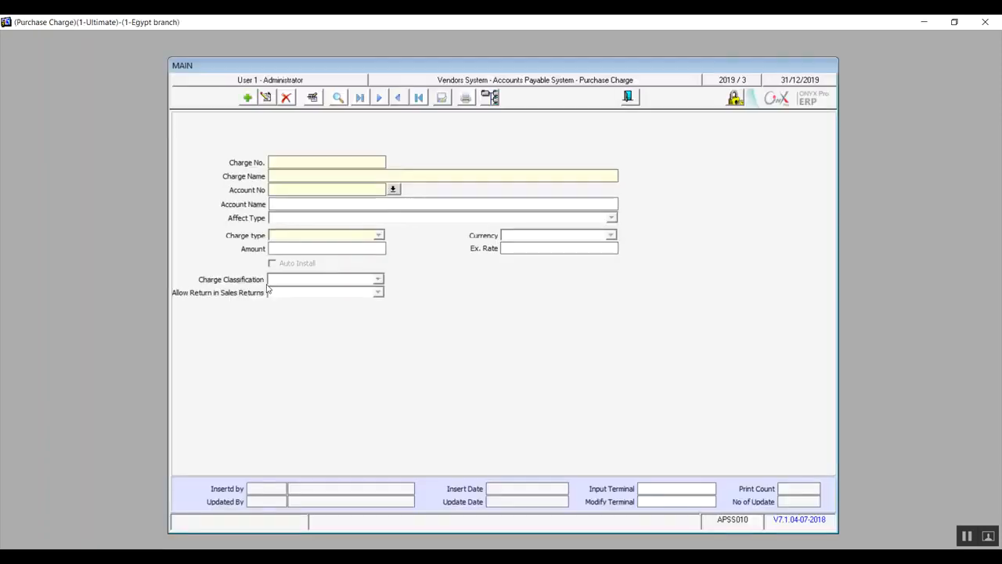
left_click(248, 98)
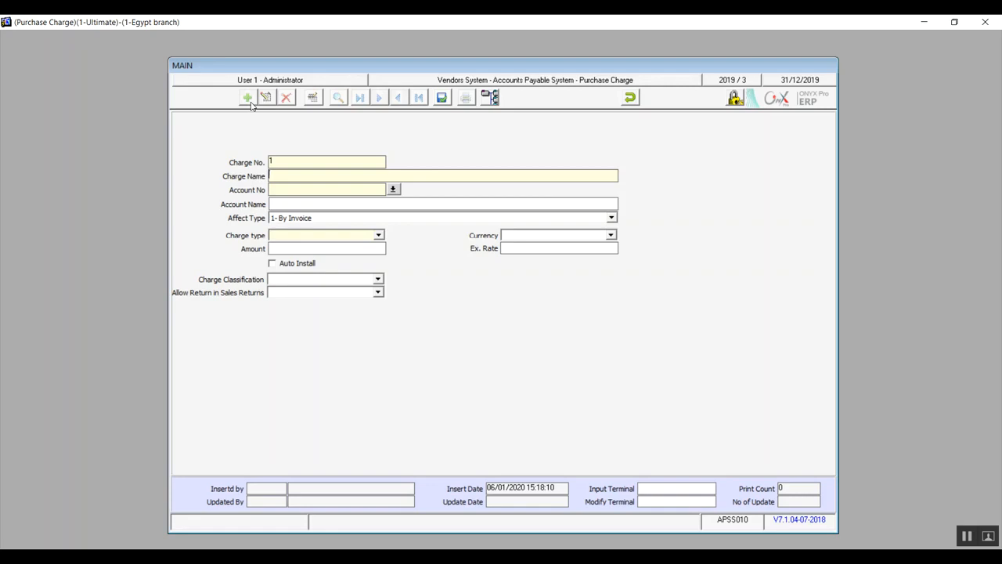
type("Transportation")
key("shift+Left")
key("shift+Left")
key("shift+Left")
key("shift+Left")
key("shift+Left")
key("shift+Left")
key("shift+Left")
key("shift+Left")
key("shift+Left")
key("shift+Left")
key("shift+Left")
key("shift+Left")
key("shift+Left")
key("shift+Left")
key("ctrl+c")
key("Tab")
key("ctrl+v")
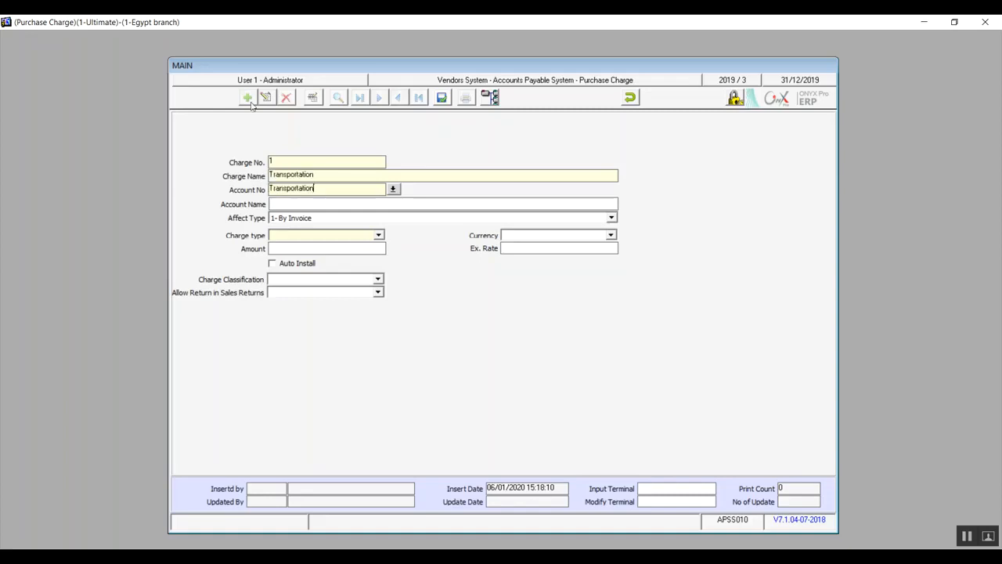
key("BackSpace")
key("BackSpace")
key("BackSpace")
key("BackSpace")
key("BackSpace")
key("BackSpace")
key("BackSpace")
key("BackSpace")
key("BackSpace")
key("BackSpace")
key("BackSpace")
key("BackSpace")
key("BackSpace")
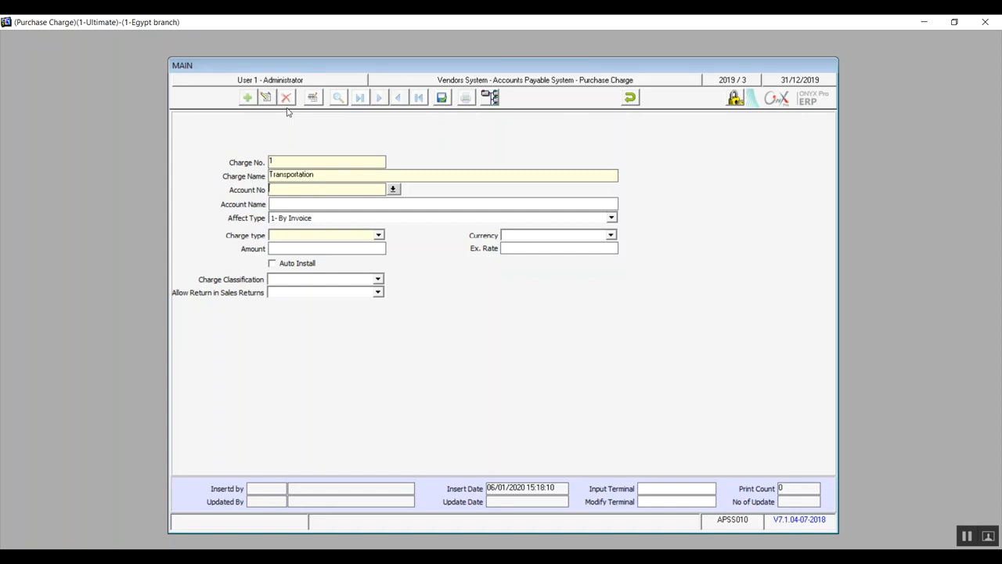
Step: Search the chart of accounts for "tra" and assign the Transportation expenses account to the charge
key("F9")
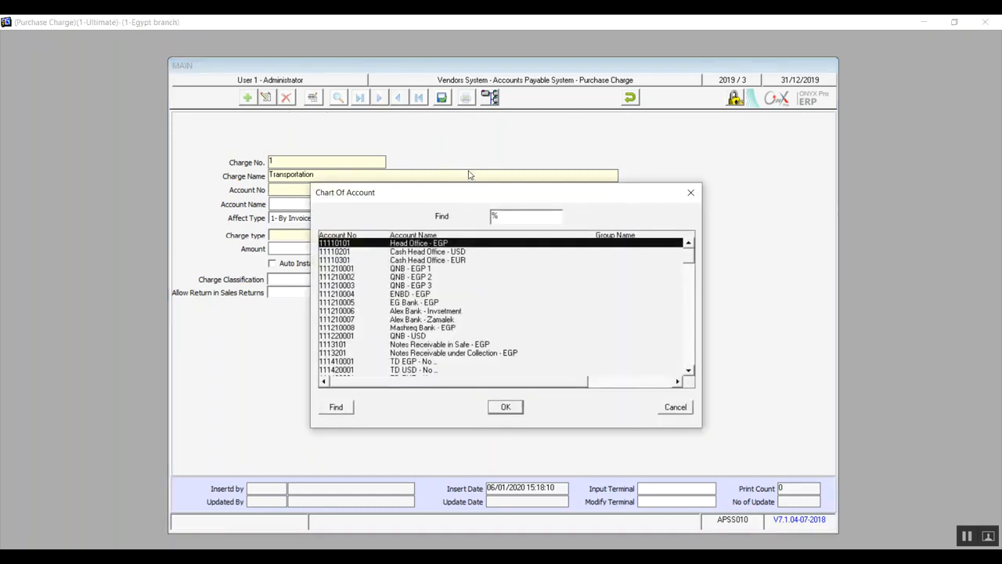
type("tra")
key("Return")
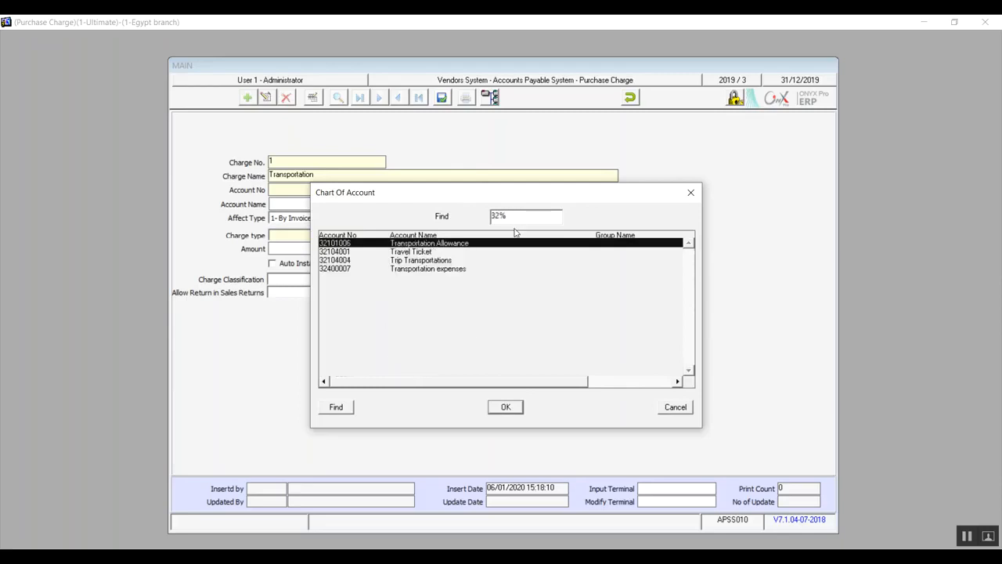
left_click(445, 270)
double_click(445, 271)
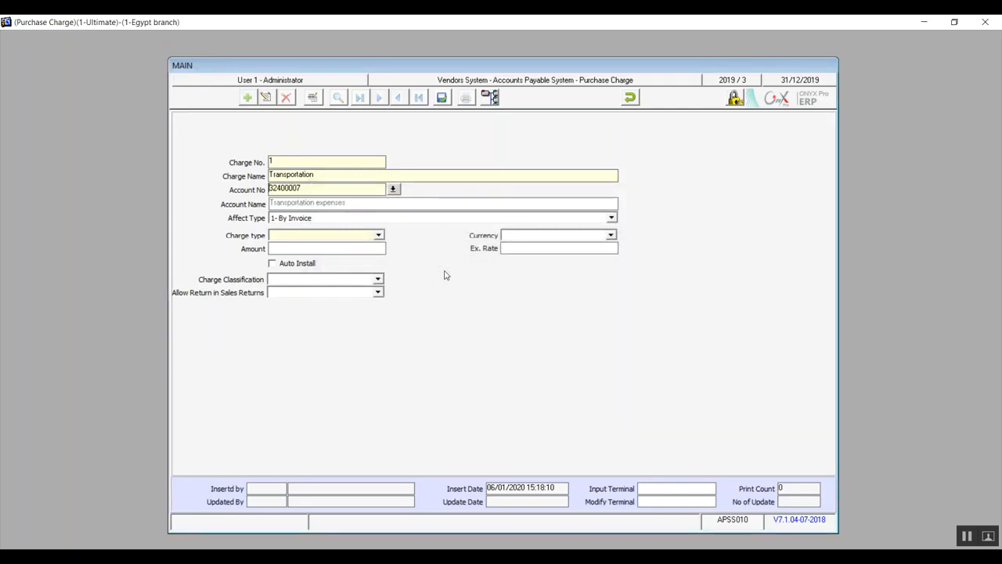
left_click(308, 216)
left_click(317, 219)
left_click(317, 219)
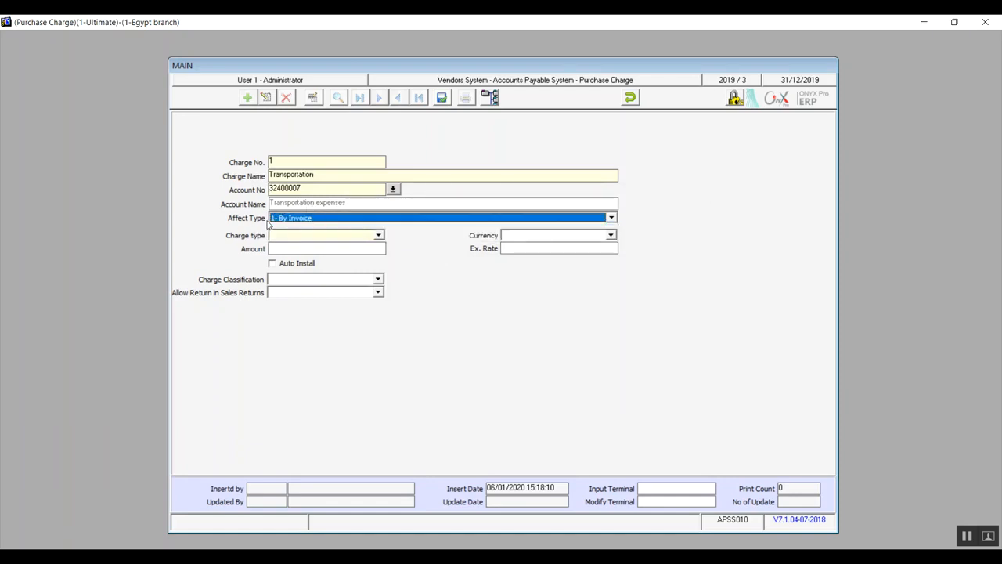
left_click(381, 236)
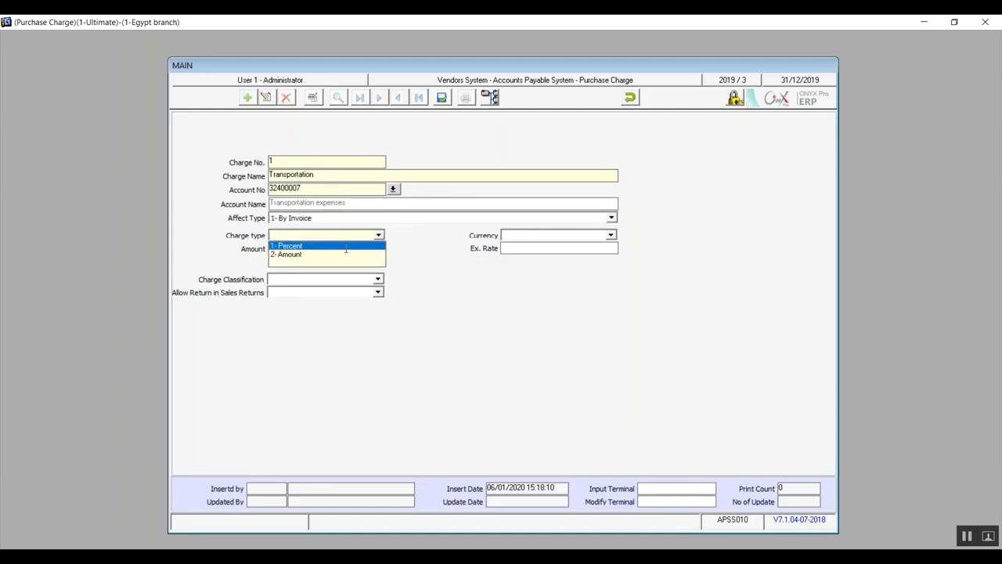
left_click(346, 246)
left_click(344, 254)
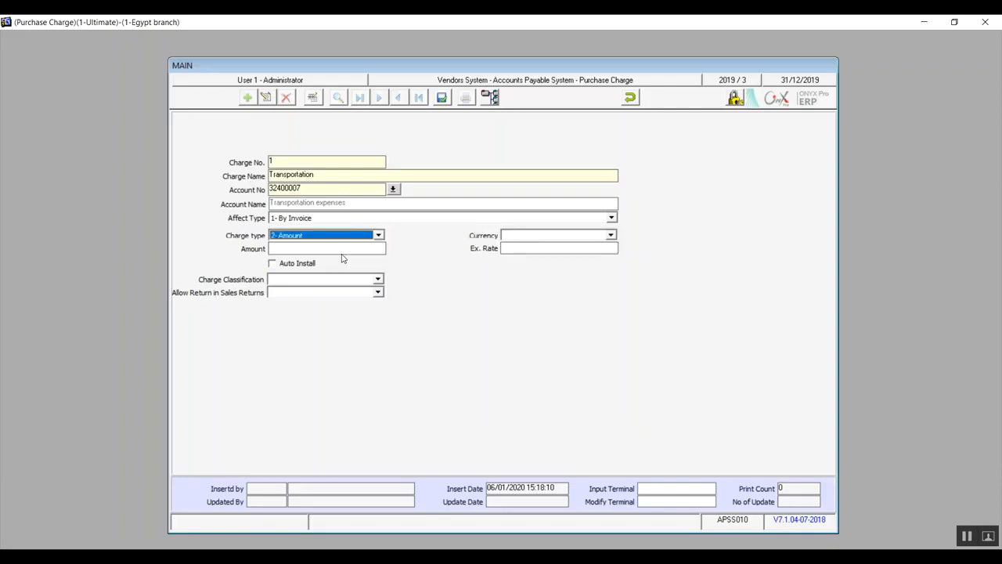
Step: Set the Transportation charge's charge type to Percent
left_click(378, 235)
left_click(352, 246)
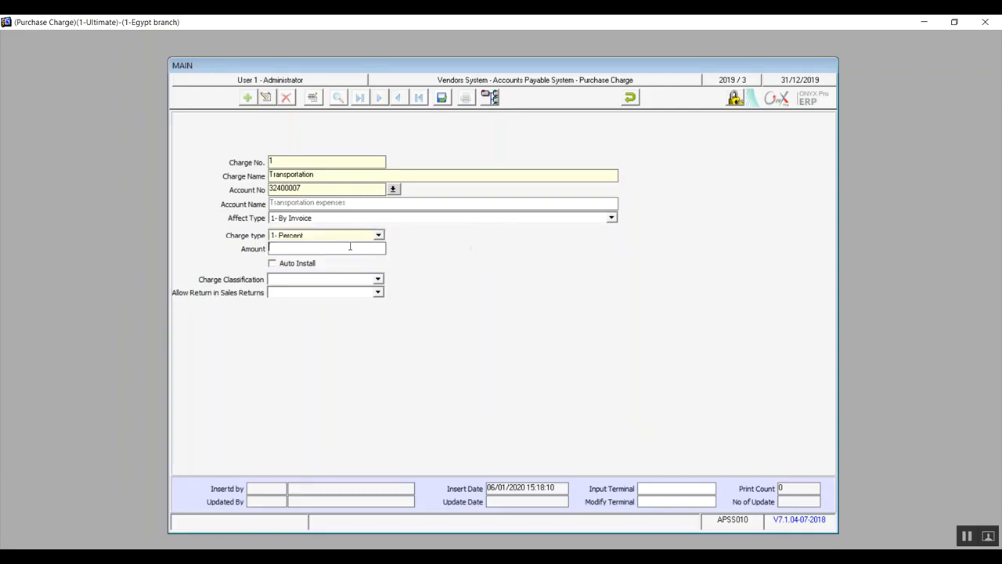
left_click(320, 237)
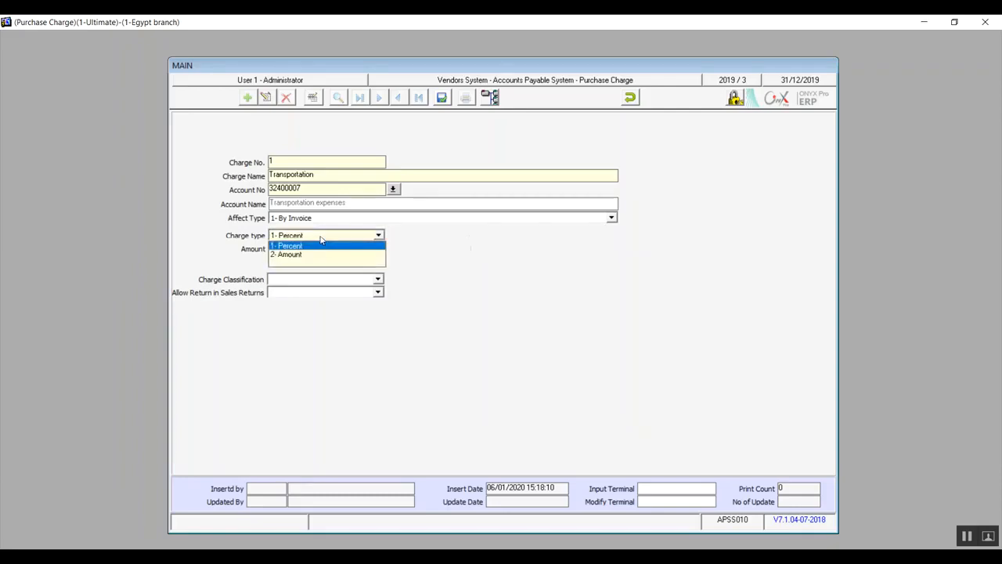
left_click(320, 239)
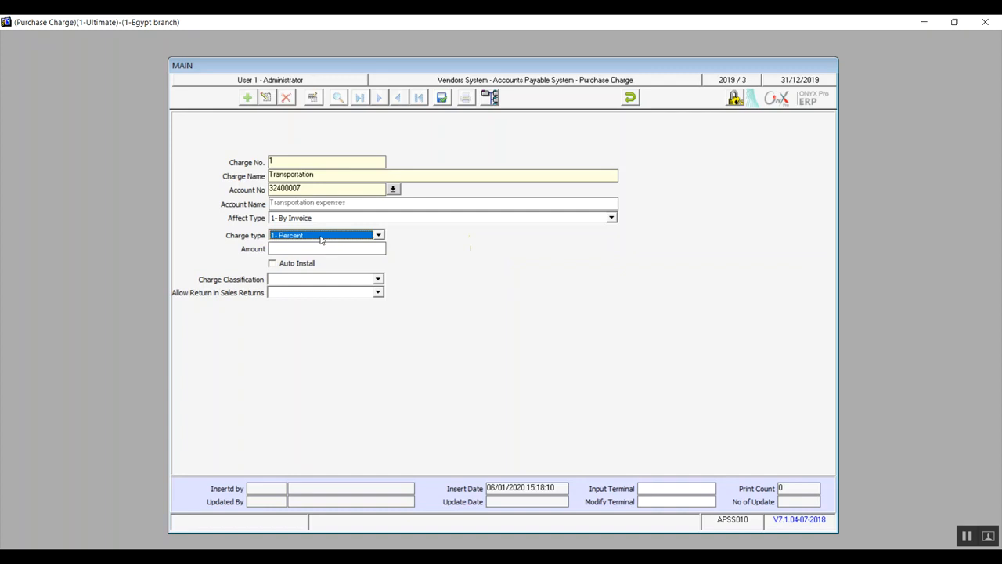
Step: Change the Transportation charge's type to Amount and set its currency to EGP
left_click(379, 234)
left_click(365, 255)
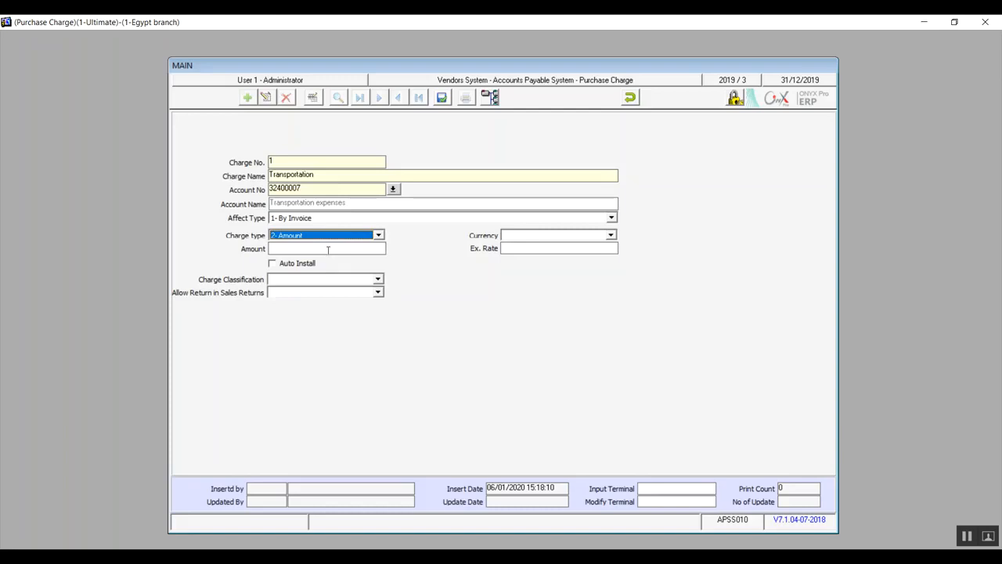
left_click(328, 249)
left_click(522, 237)
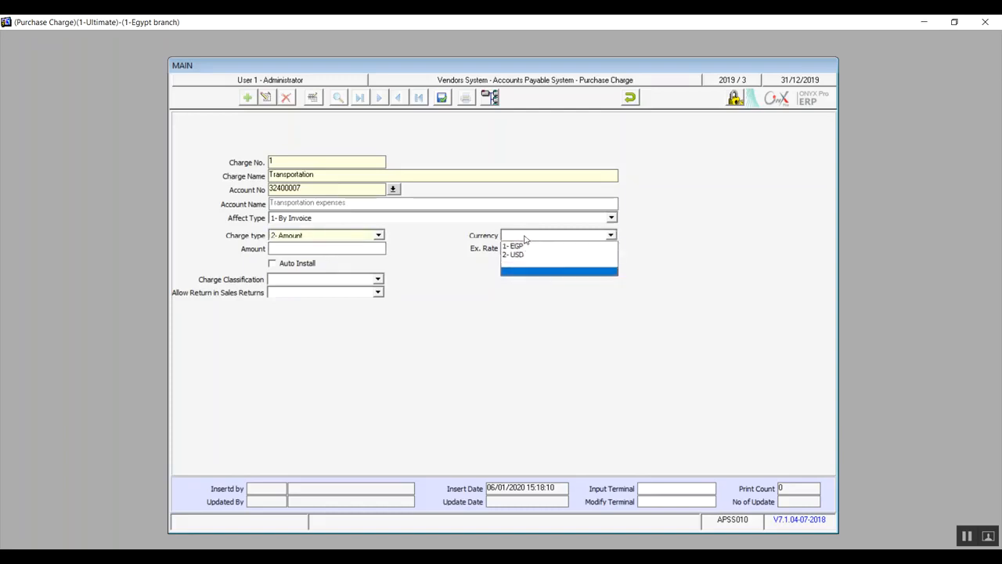
left_click(527, 244)
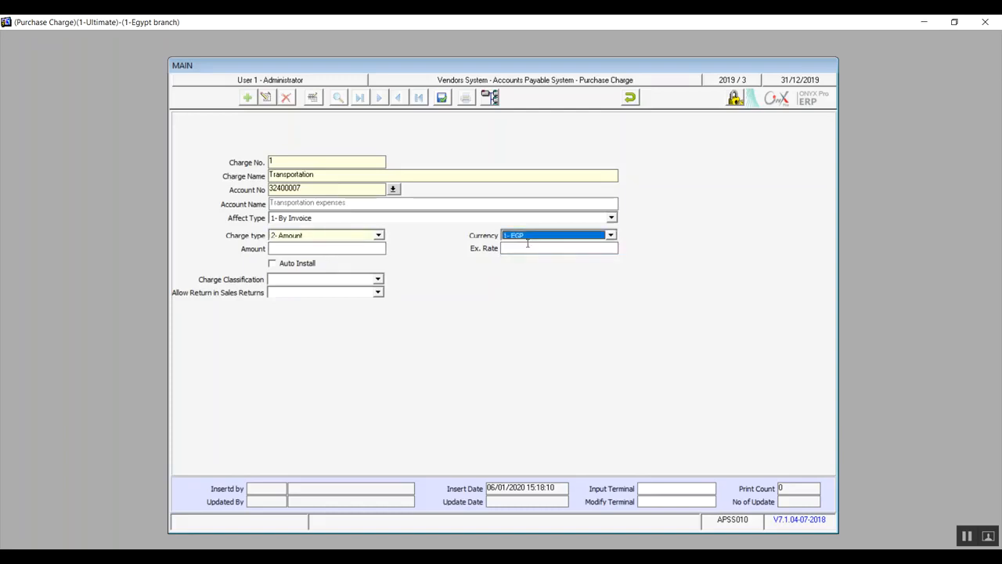
left_click(348, 249)
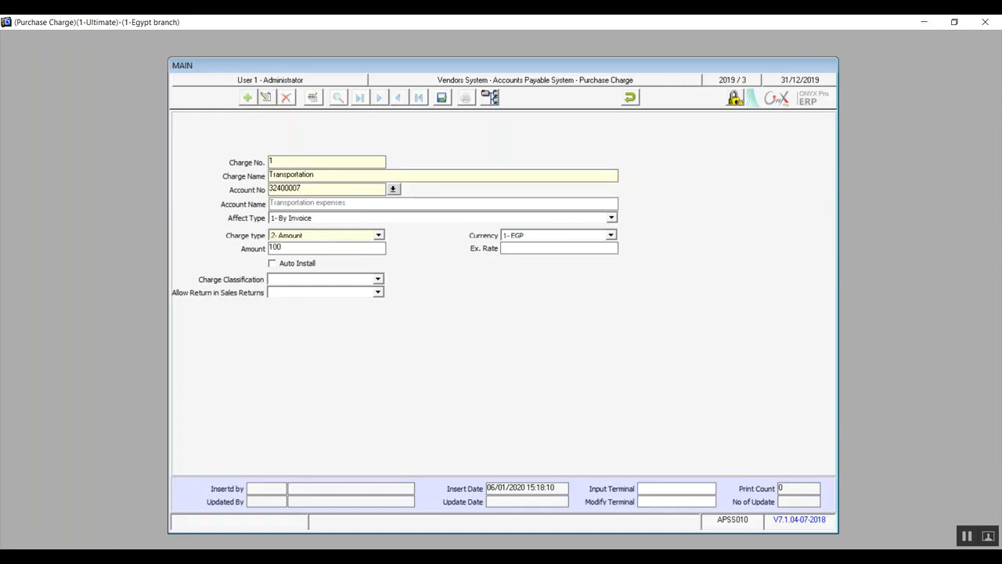
key("BackSpace")
key("BackSpace")
left_click(271, 264)
Step: Try the Add and Discount classifications on the Transportation charge
left_click(376, 280)
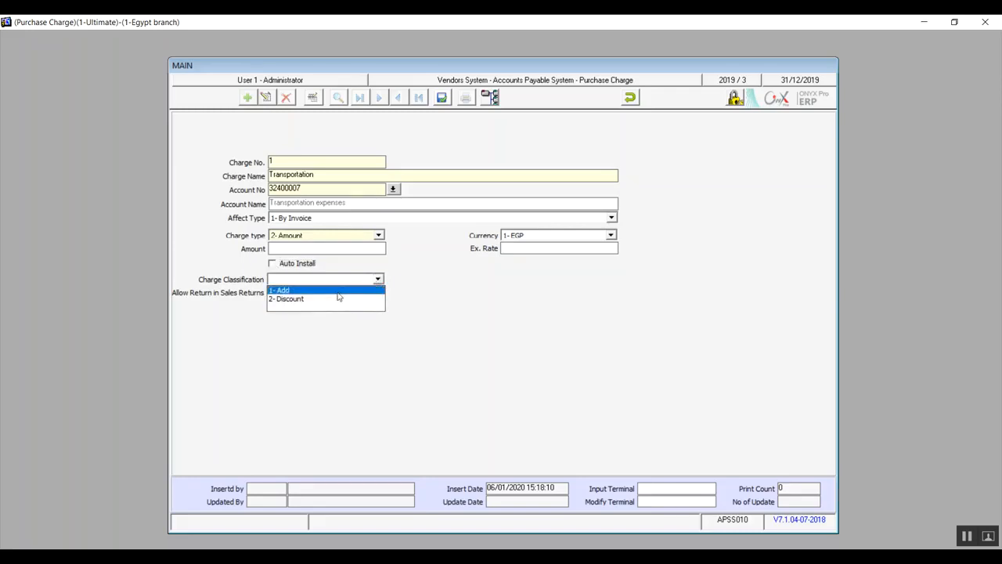
left_click(340, 290)
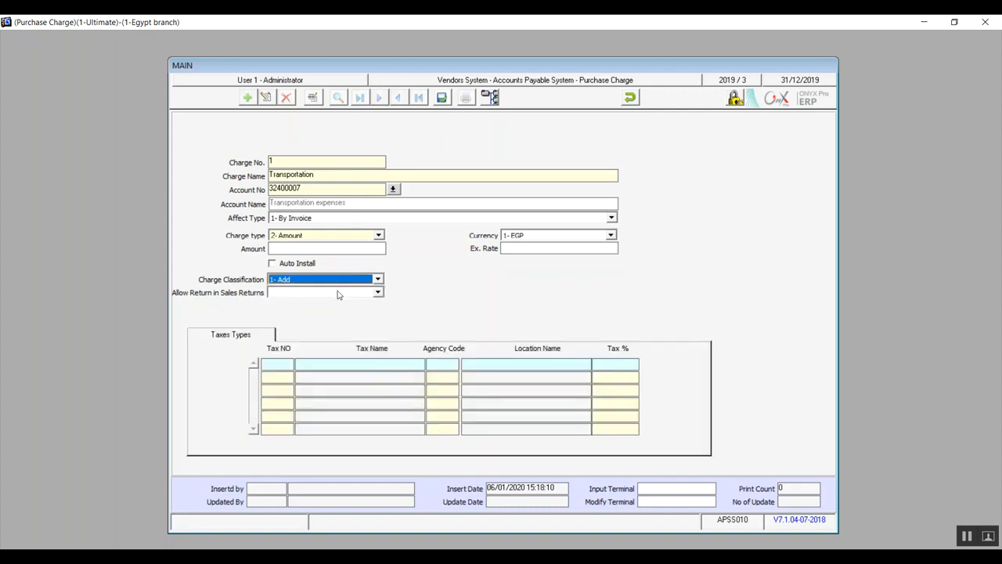
left_click(378, 280)
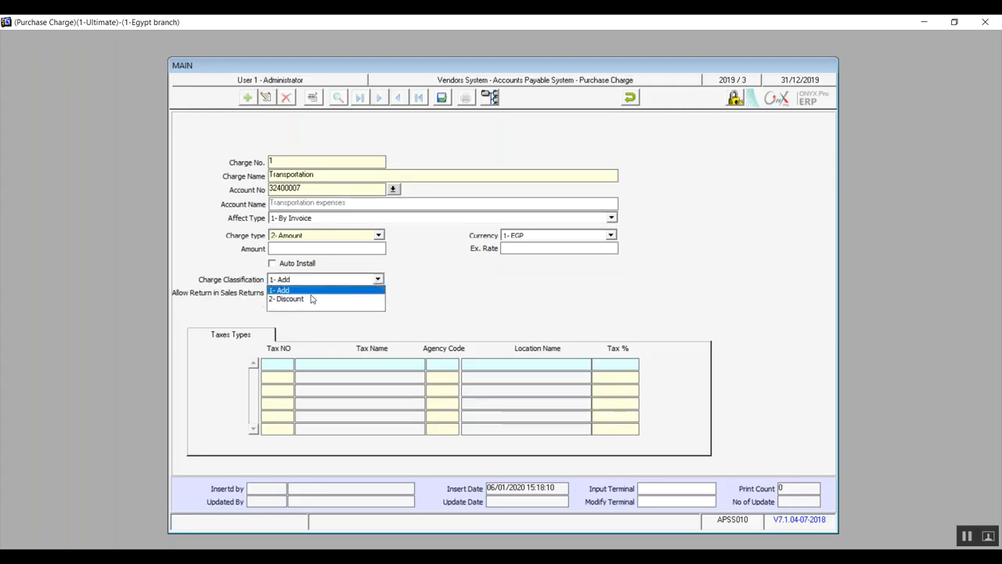
left_click(310, 298)
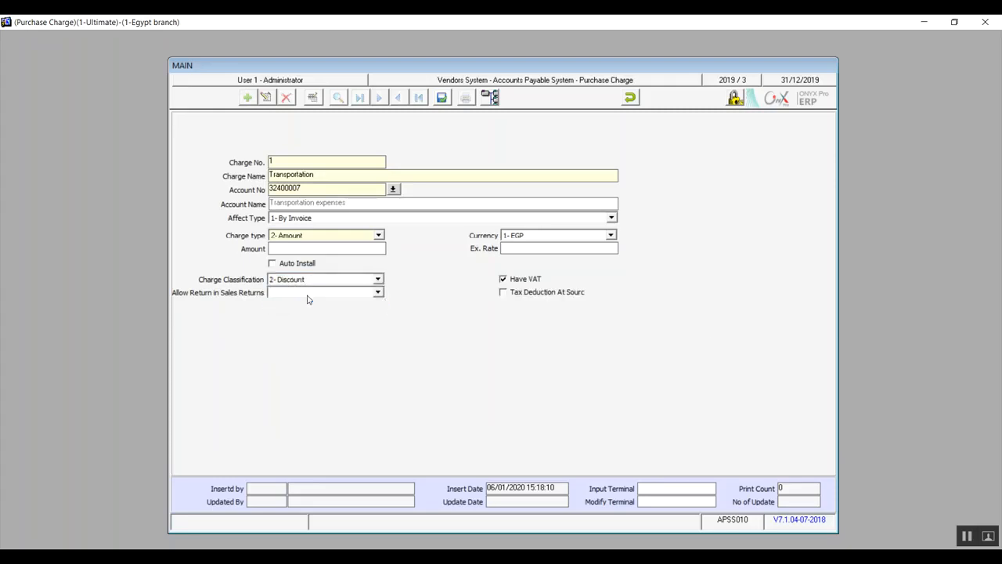
left_click(377, 279)
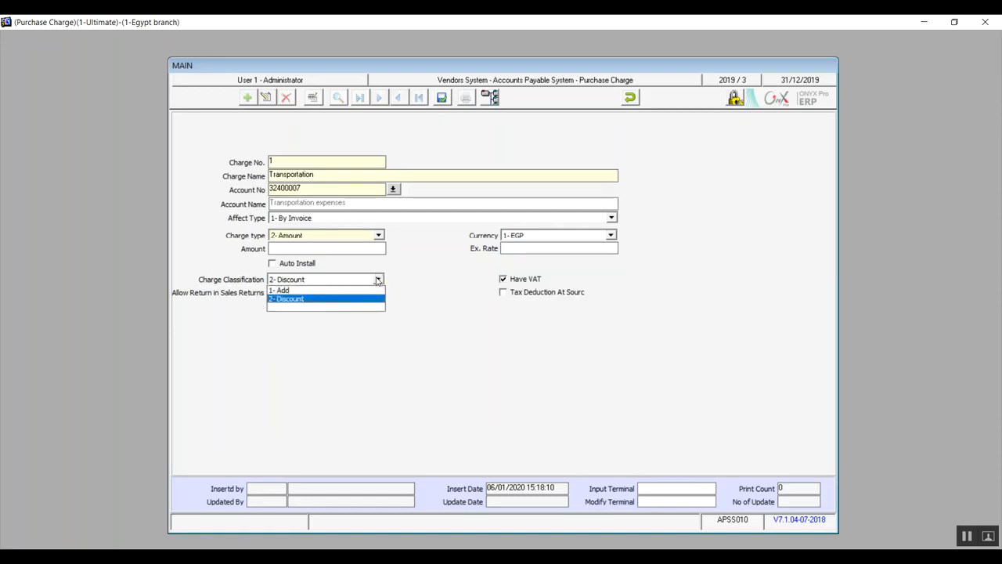
left_click(326, 291)
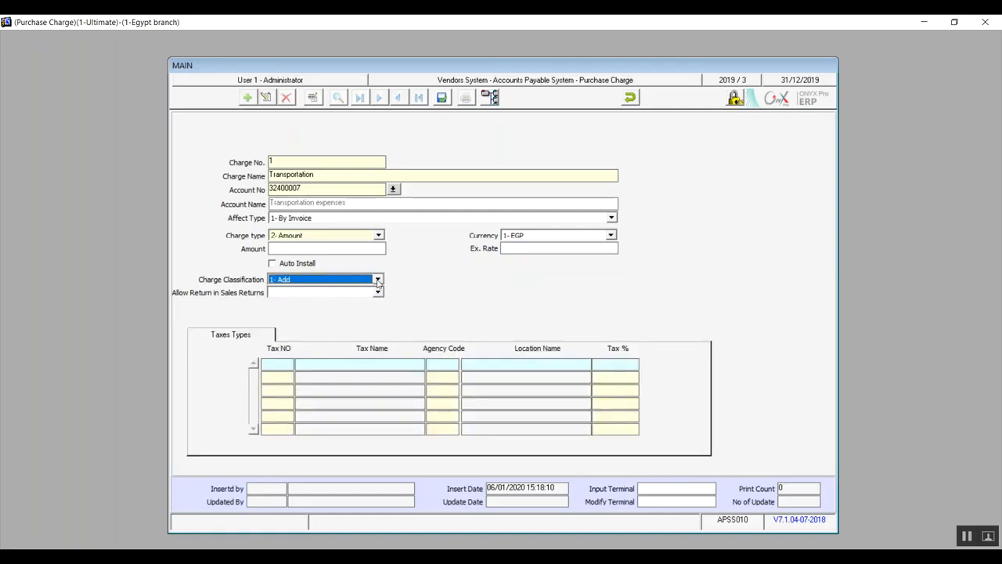
Step: Classify the charge as Discount with tax deduction at source, and set Allow Return in Sales Returns to No
left_click(378, 280)
left_click(332, 298)
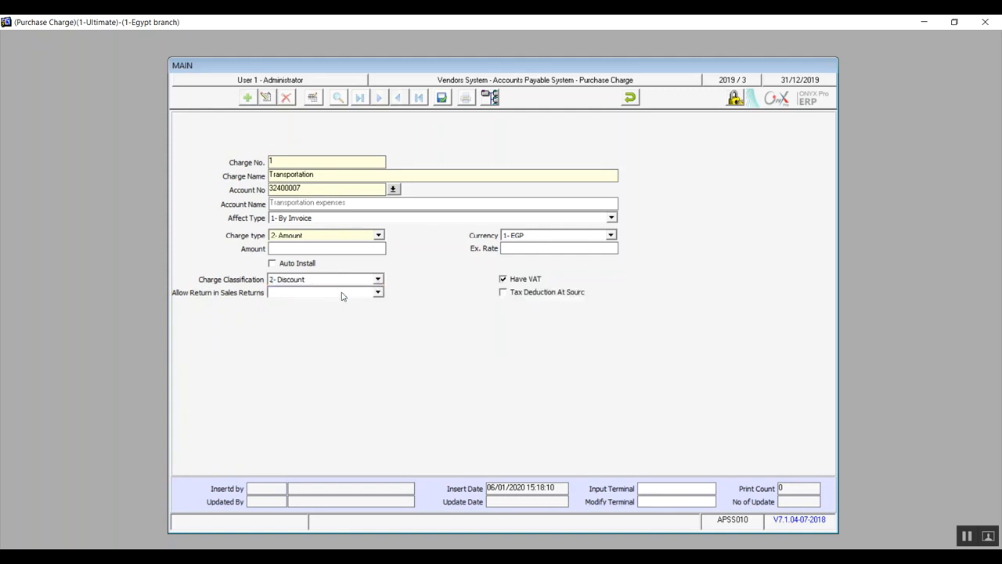
left_click(504, 291)
left_click(377, 292)
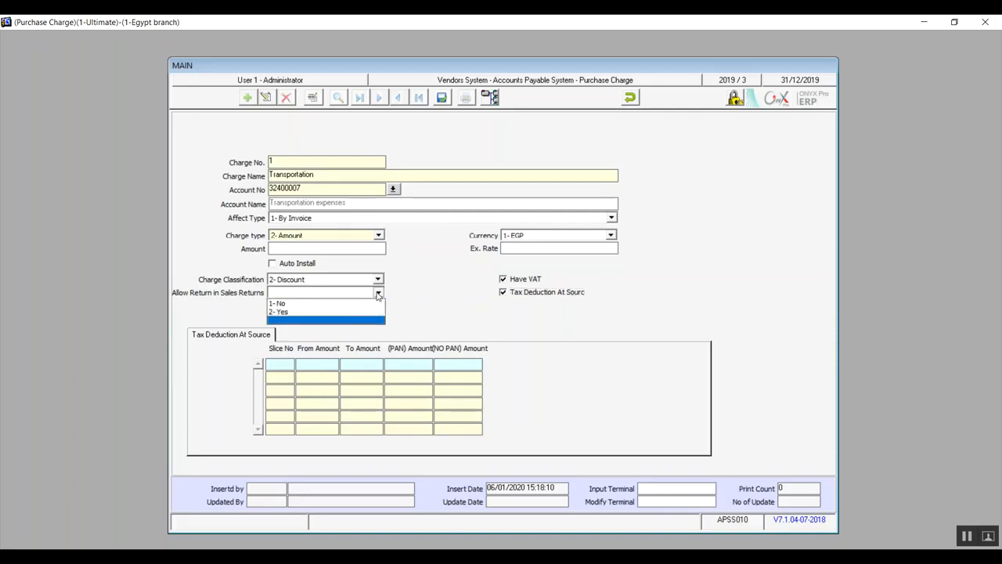
left_click(287, 304)
Step: Clear the charge classification, set the amount to 100 with exchange rate 1, and save the charge, closing the form
left_click(377, 279)
left_click(338, 307)
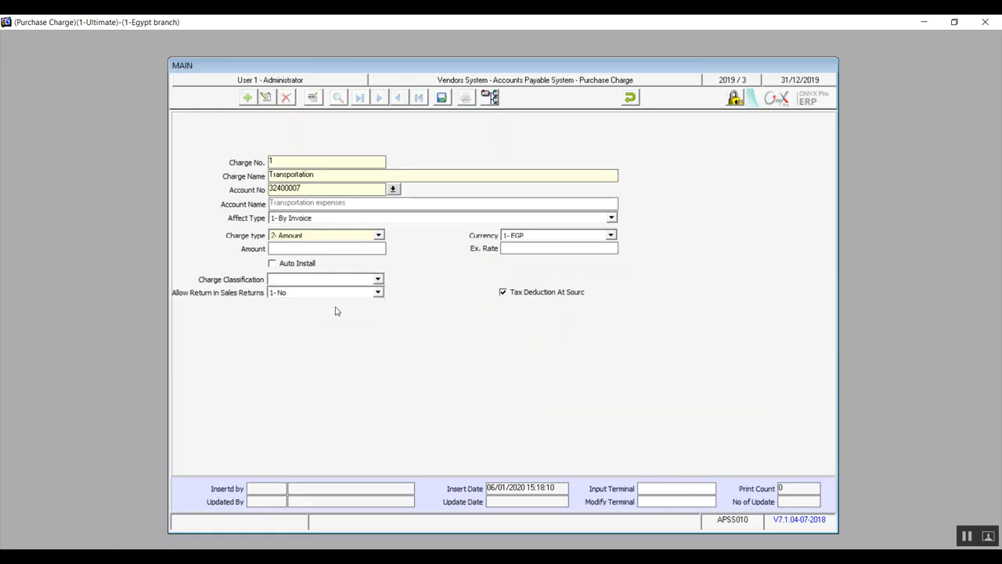
left_click(440, 100)
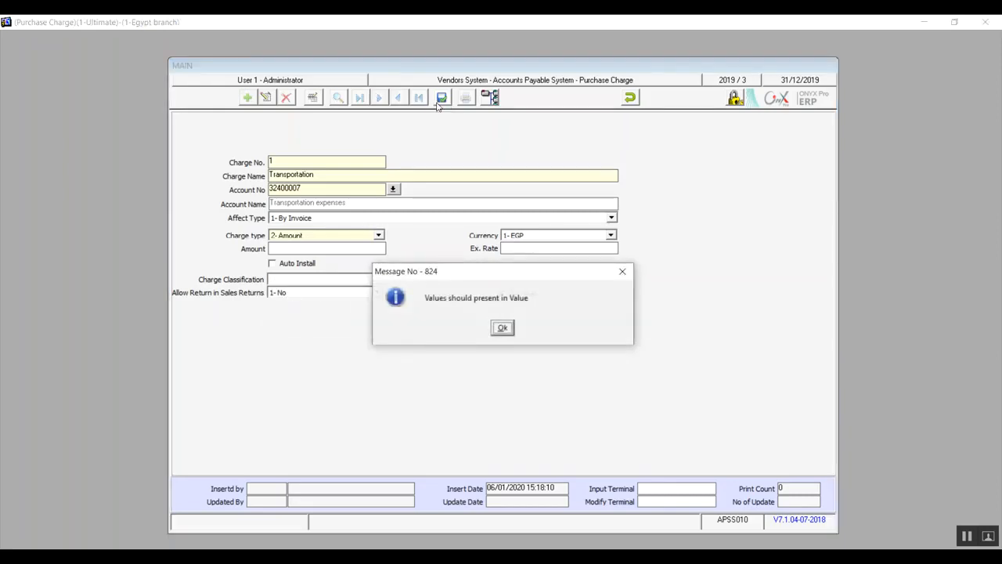
left_click(502, 328)
type("100")
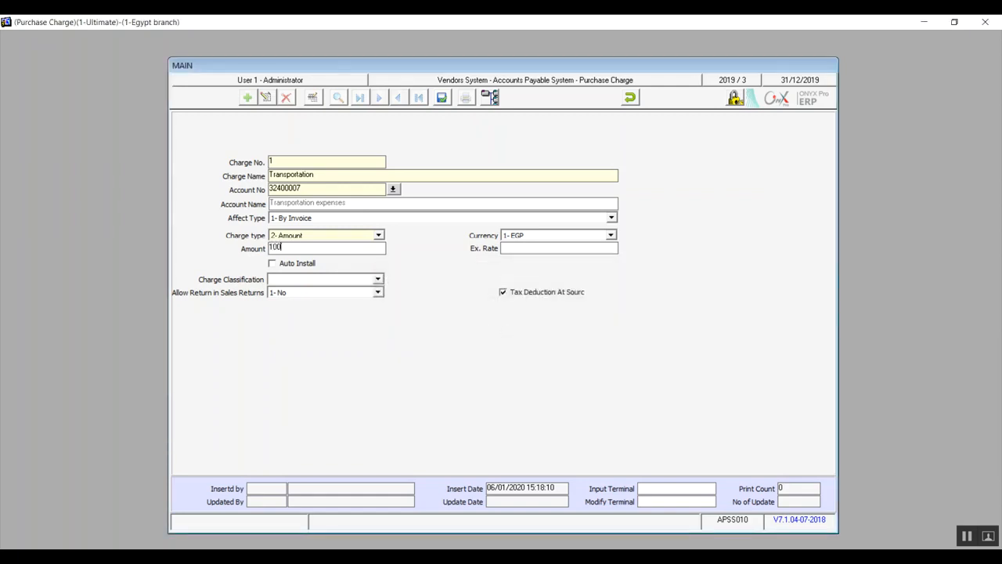
left_click(441, 98)
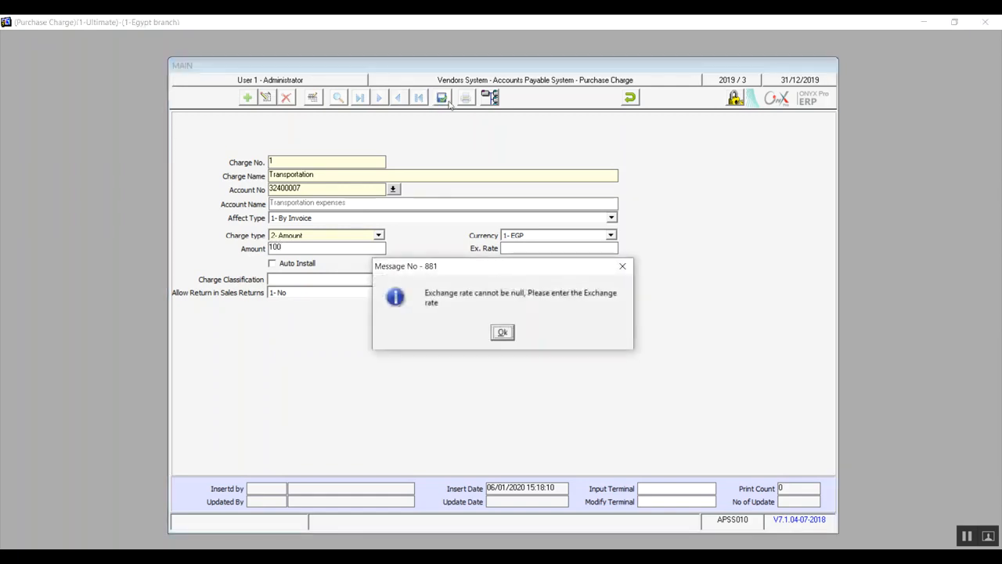
left_click(503, 333)
type("1")
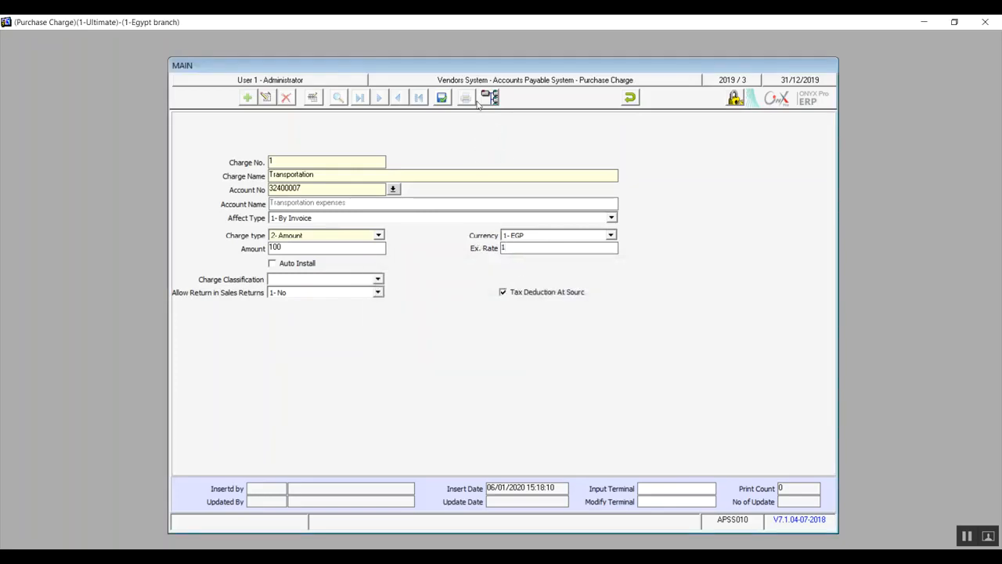
left_click(442, 98)
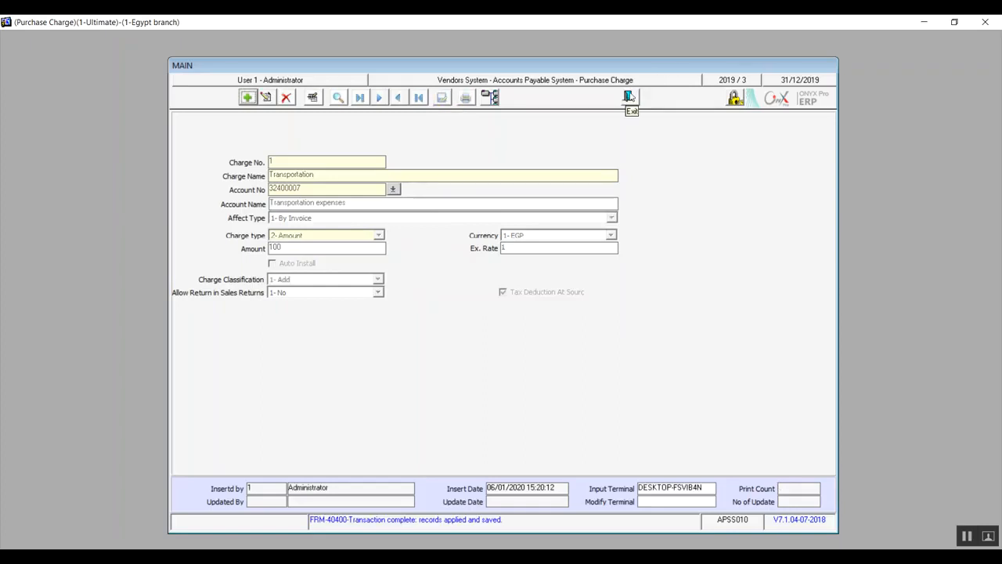
left_click(631, 96)
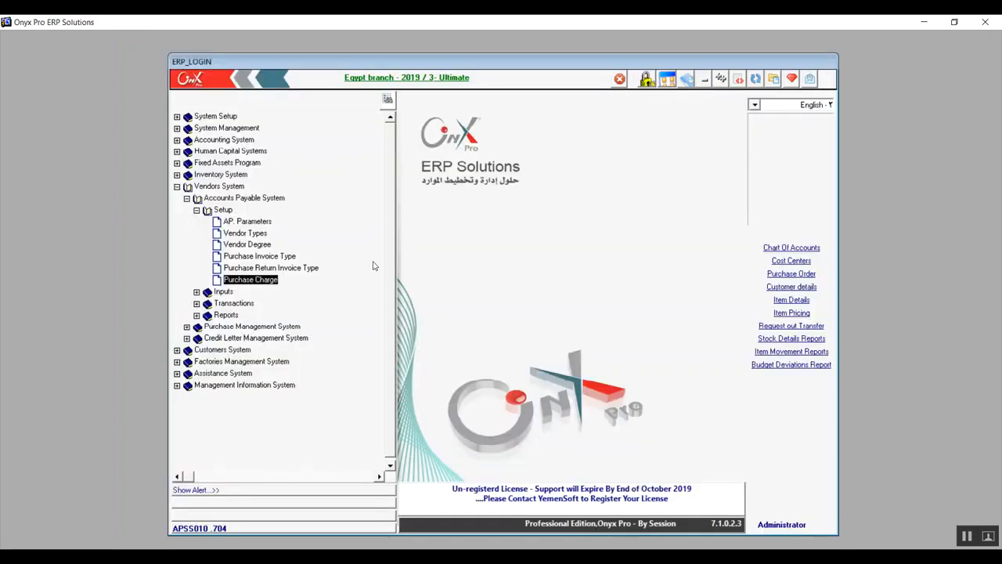
Step: Open the Vendor Groups form from the Accounts Payable System's Inputs section
left_click(196, 211)
left_click(196, 223)
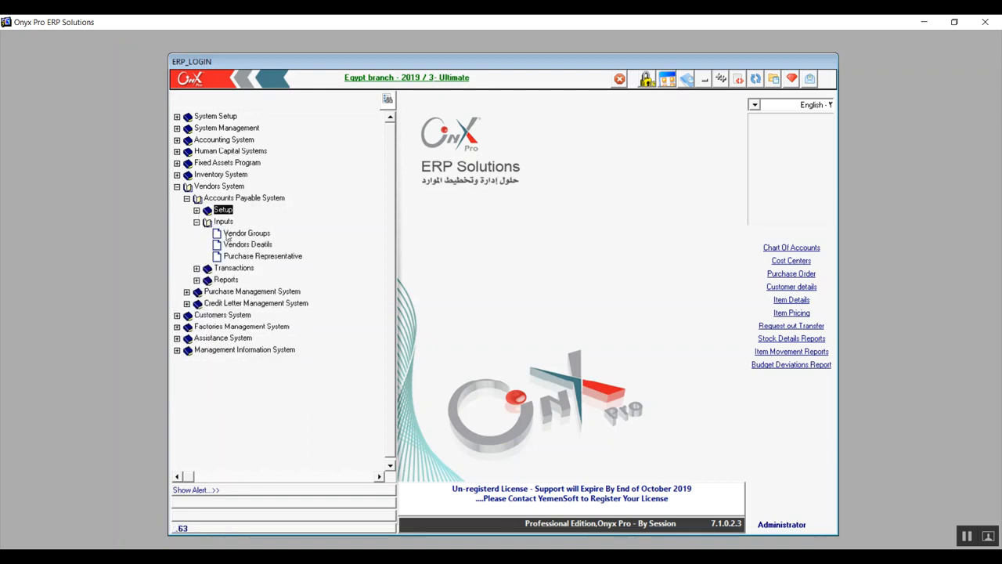
left_click(232, 234)
double_click(232, 234)
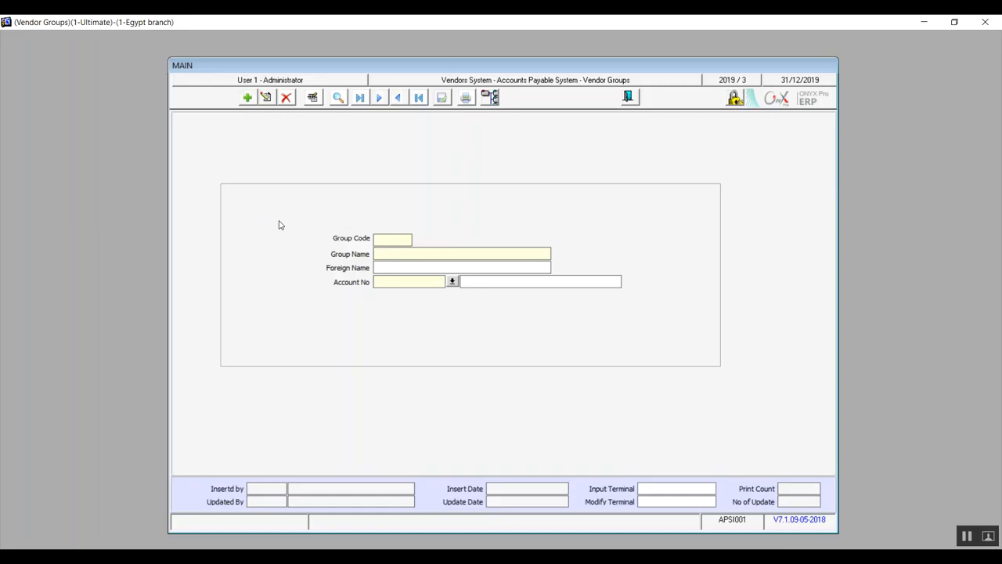
Step: Start a new vendor group with "forgien vendors" as both group name and foreign name, and discard it
left_click(246, 98)
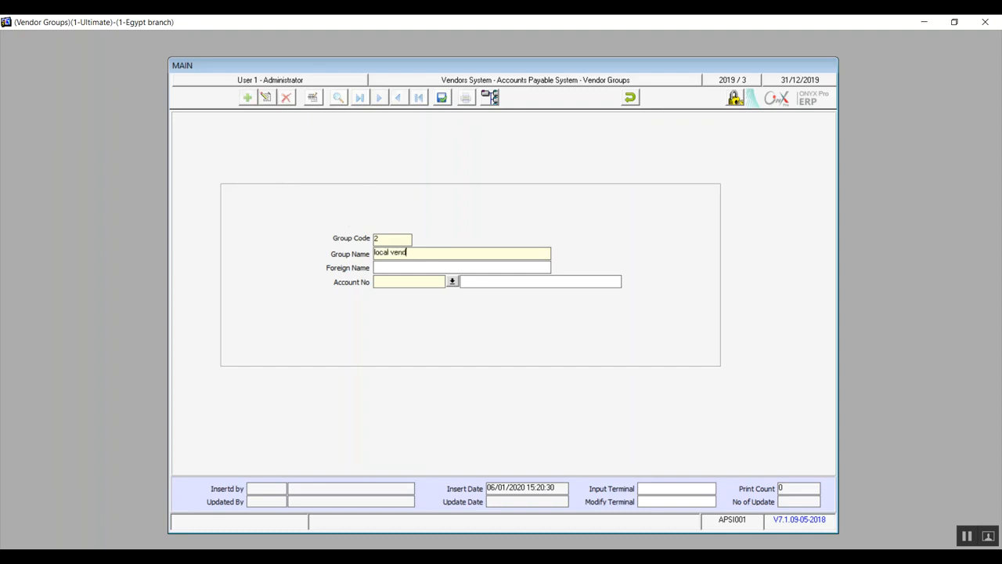
key("shift+Left")
key("shift+Left")
key("shift+Left")
key("shift+Left")
key("shift+Left")
key("shift+Left")
key("shift+Left")
key("shift+Left")
key("shift+Left")
key("shift+Left")
key("shift+Left")
key("shift+Left")
key("BackSpace")
left_click_drag(421, 252, 380, 253)
key("ctrl+c")
left_click(404, 266)
key("ctrl+v")
left_click(427, 280)
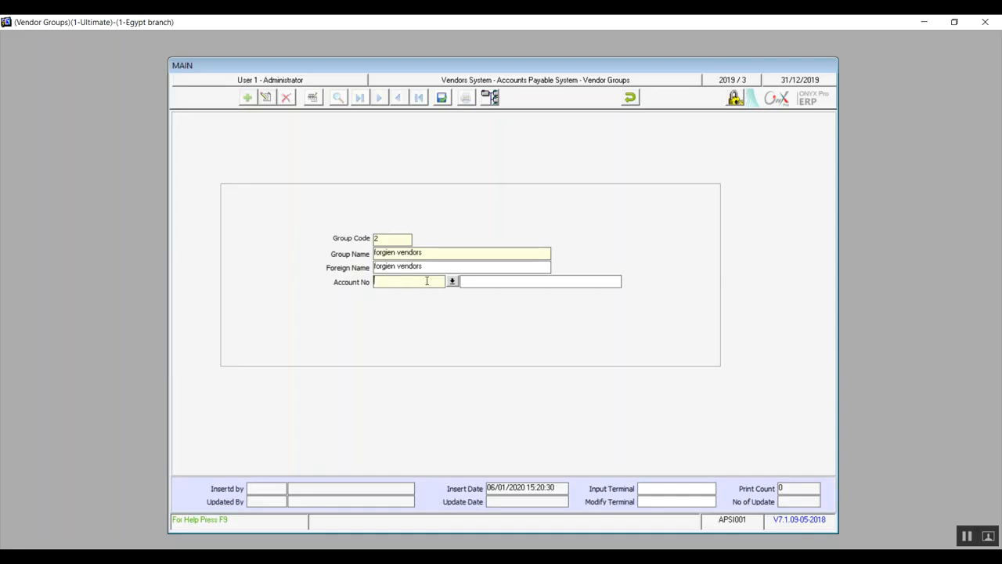
left_click(631, 97)
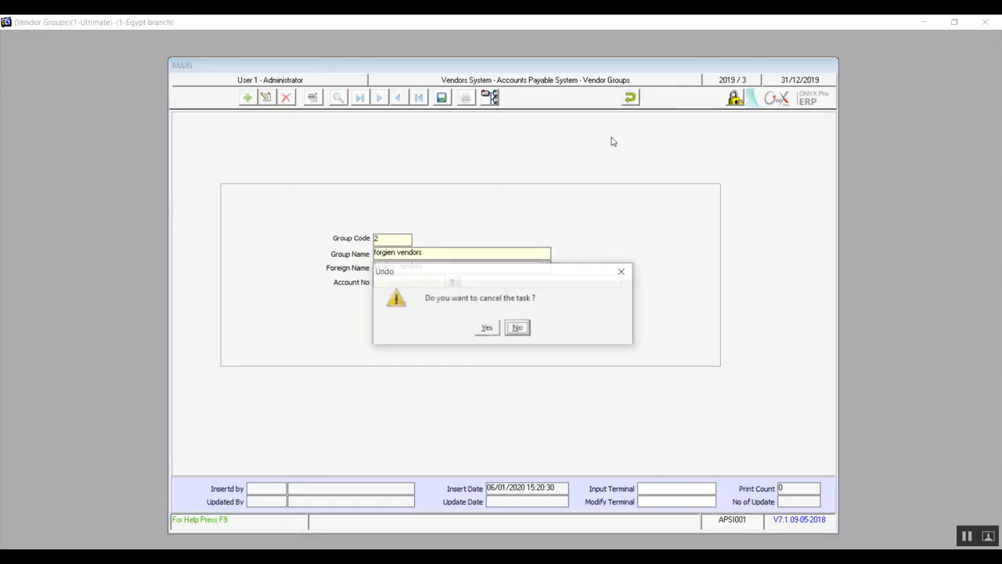
left_click(485, 328)
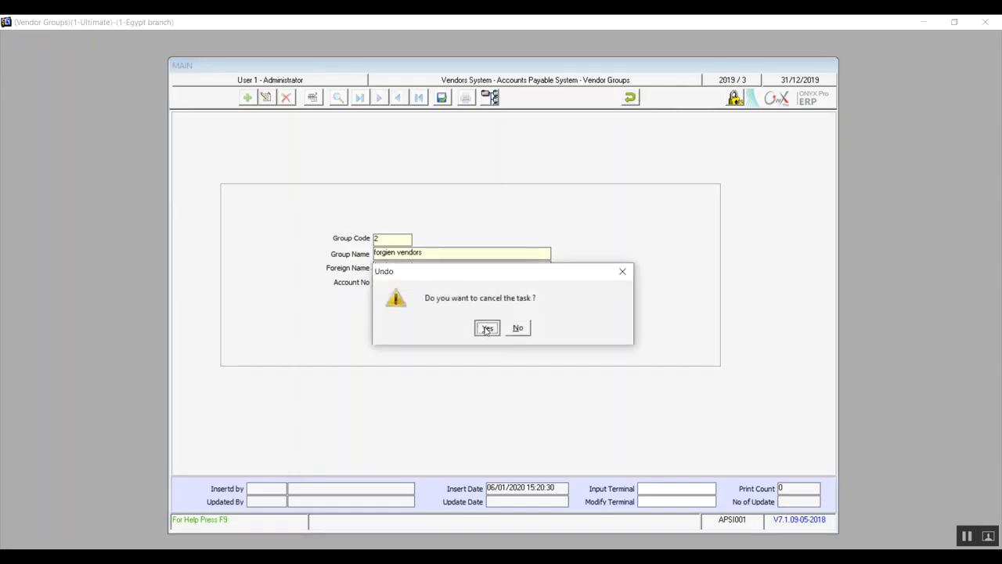
Step: Look up the existing vendor groups and close the Vendor Groups form
left_click(339, 97)
left_click(697, 428)
left_click(630, 99)
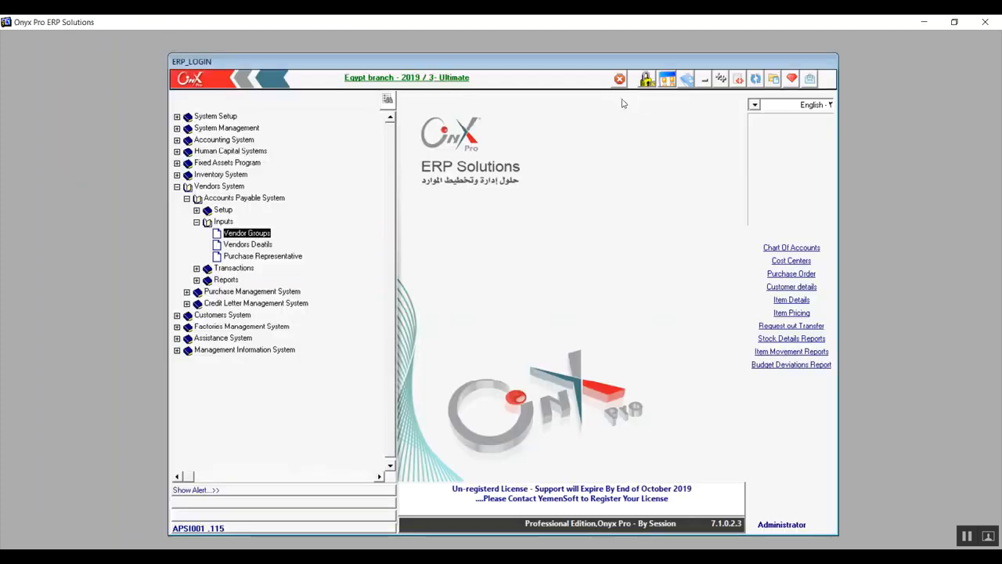
Step: Start a new vendor record in the "Middel east vendors" group with "BM" as both vendor name and foreign name
double_click(248, 244)
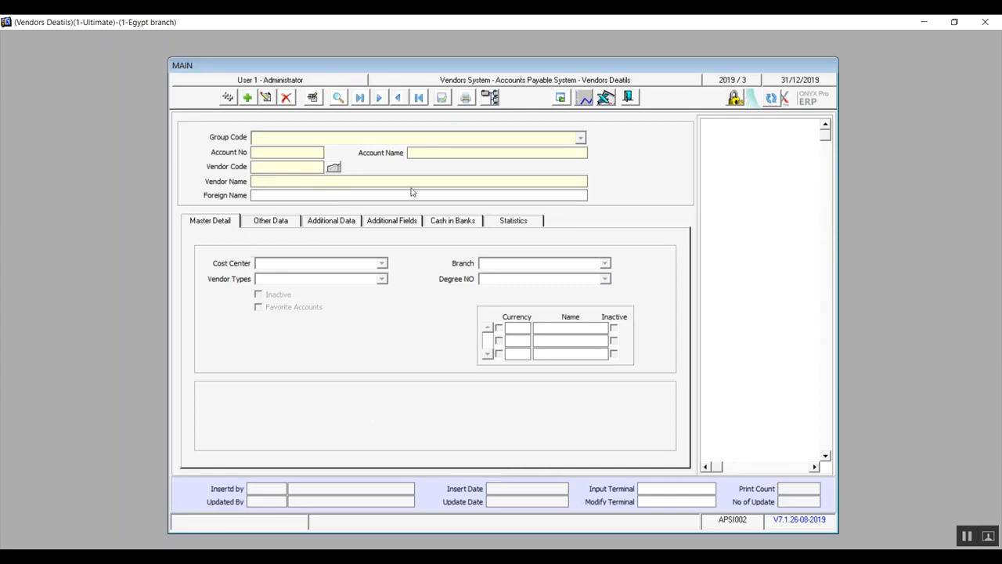
left_click(248, 97)
left_click(348, 141)
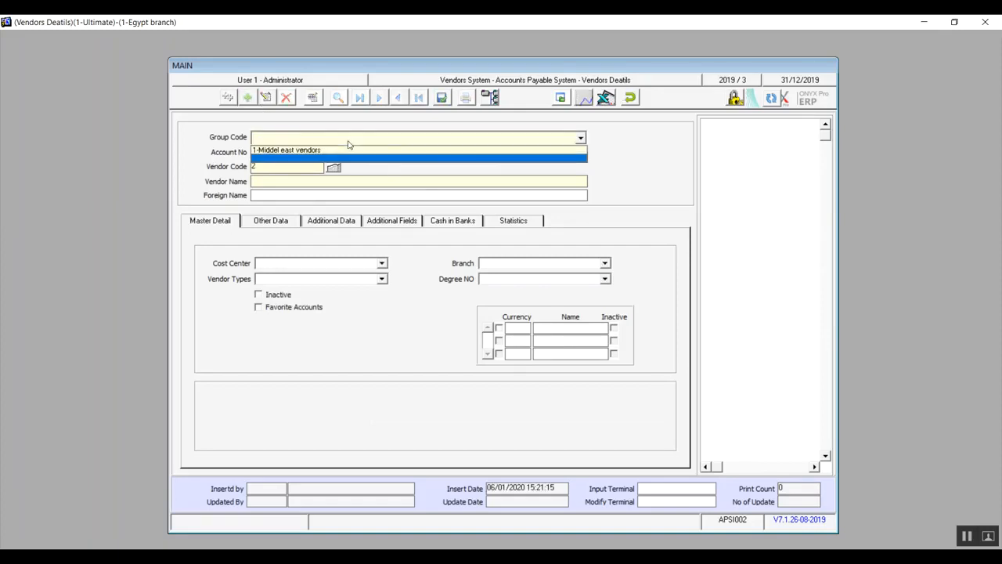
left_click(321, 150)
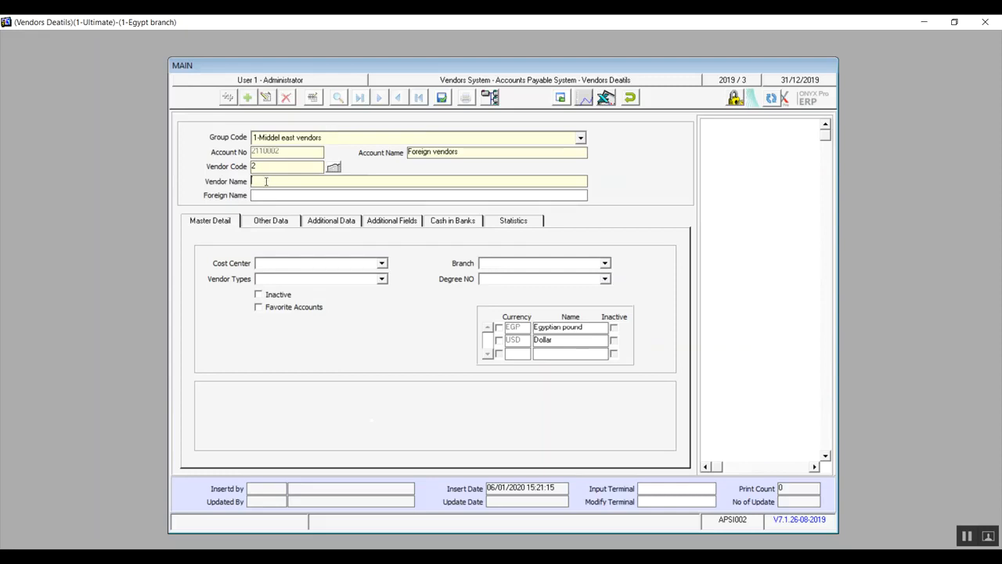
type("BM")
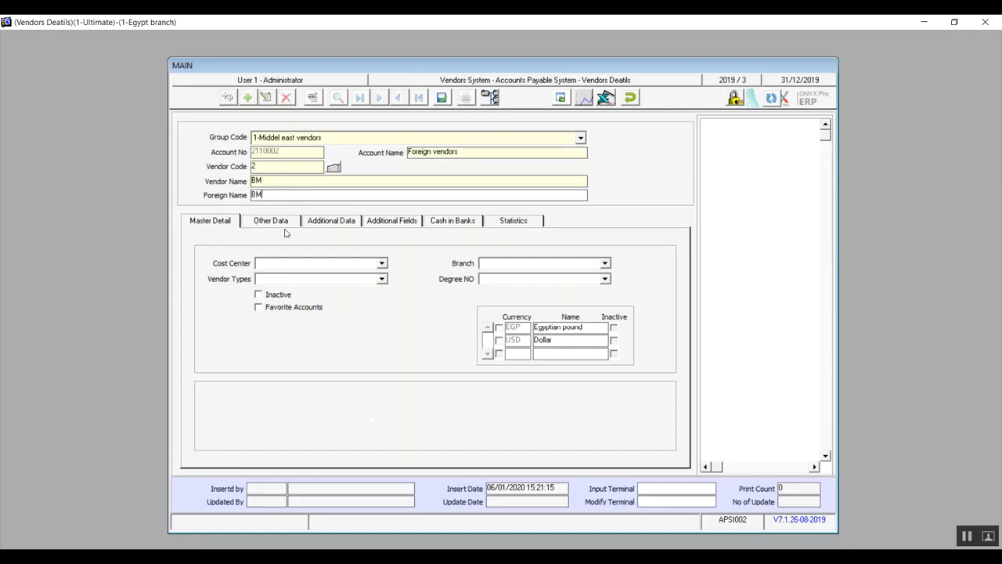
left_click(231, 231)
Step: Assign vendor BM the cost center "summr 1", vendor type "row material supplaiers", branch "Egypt branch" and degree "relaible vendors"
left_click(382, 264)
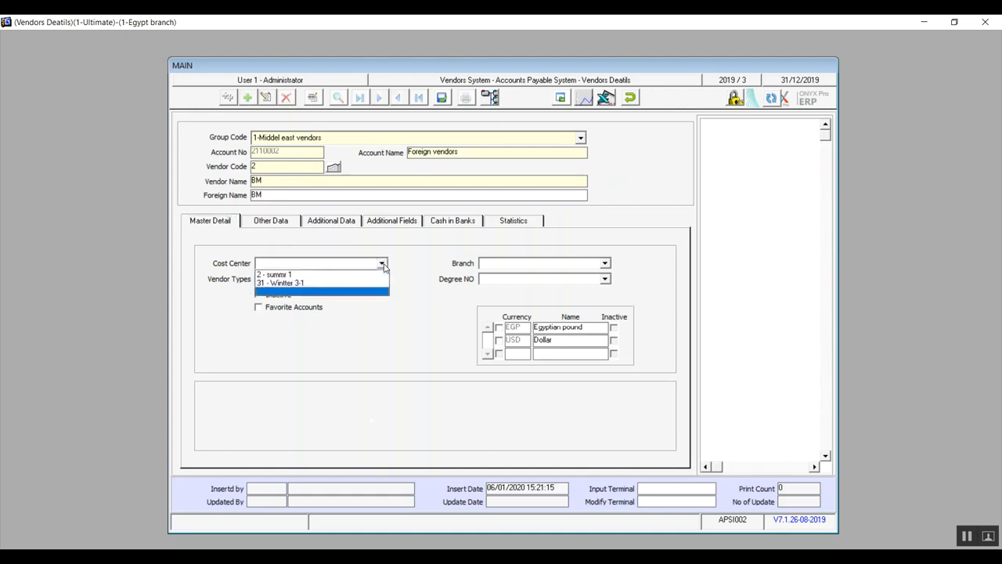
left_click(340, 275)
left_click(381, 279)
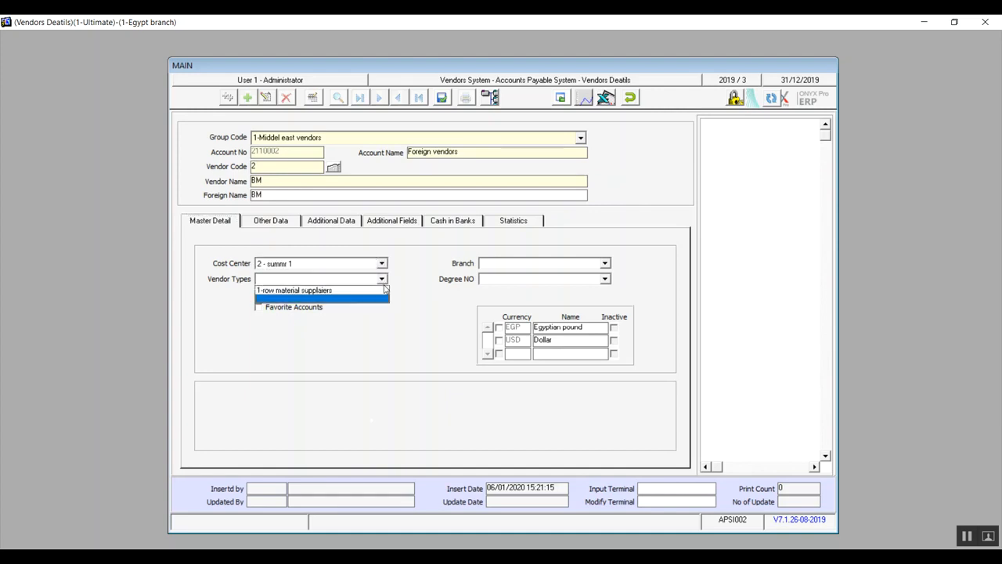
left_click(365, 289)
left_click(532, 266)
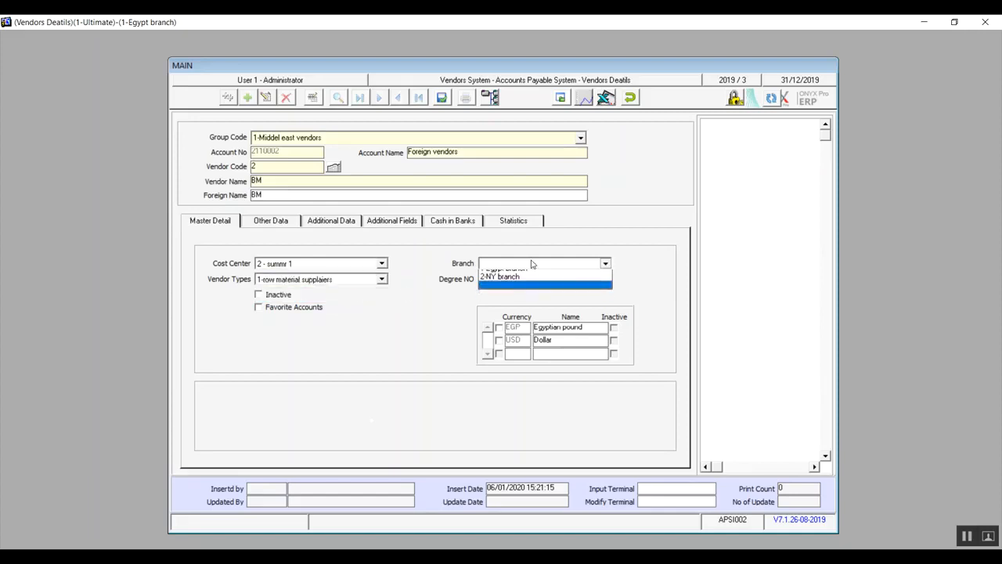
left_click(527, 276)
left_click(516, 280)
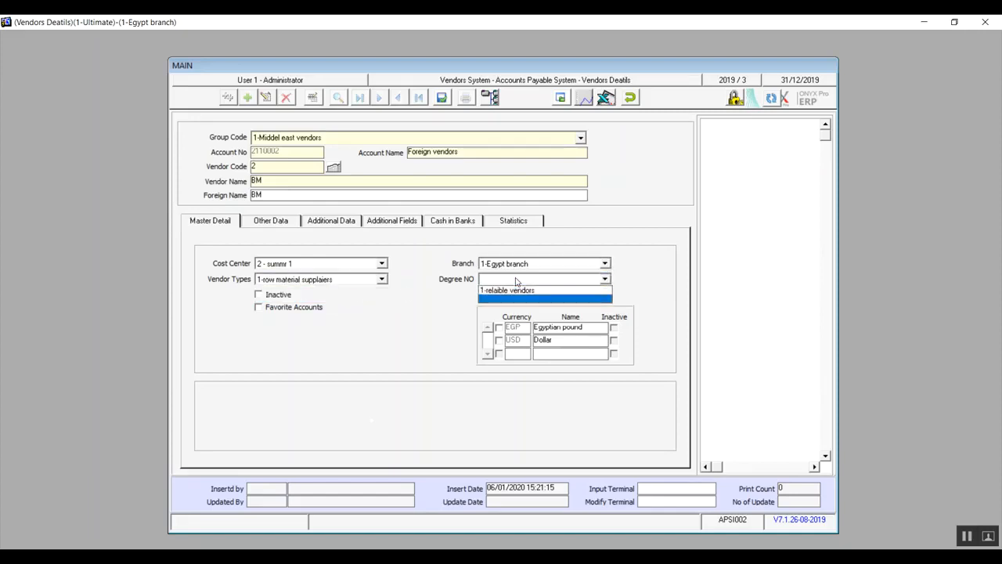
left_click(513, 290)
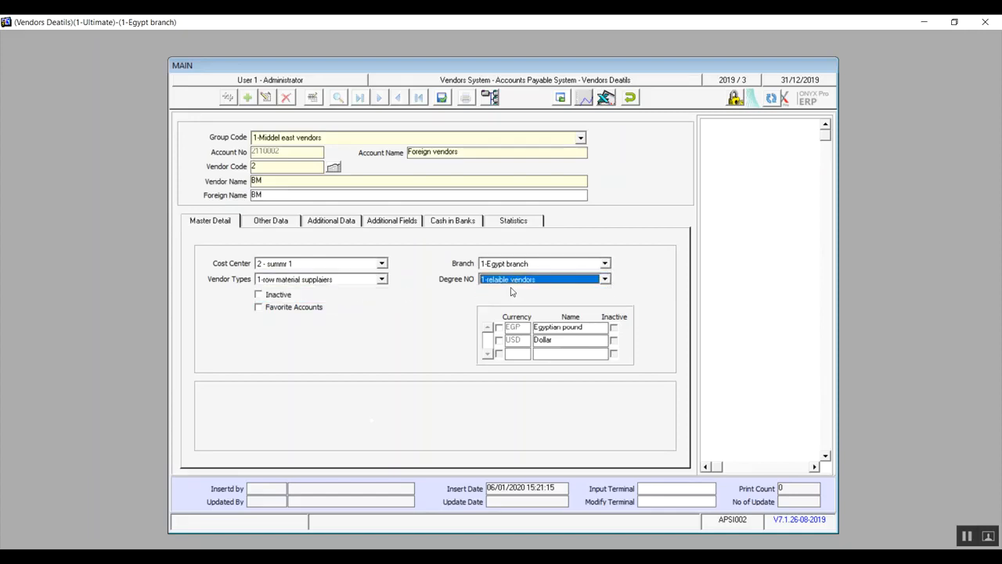
Step: Enable the Egyptian pound (EGP) and Dollar (USD) currencies for vendor BM
left_click(500, 328)
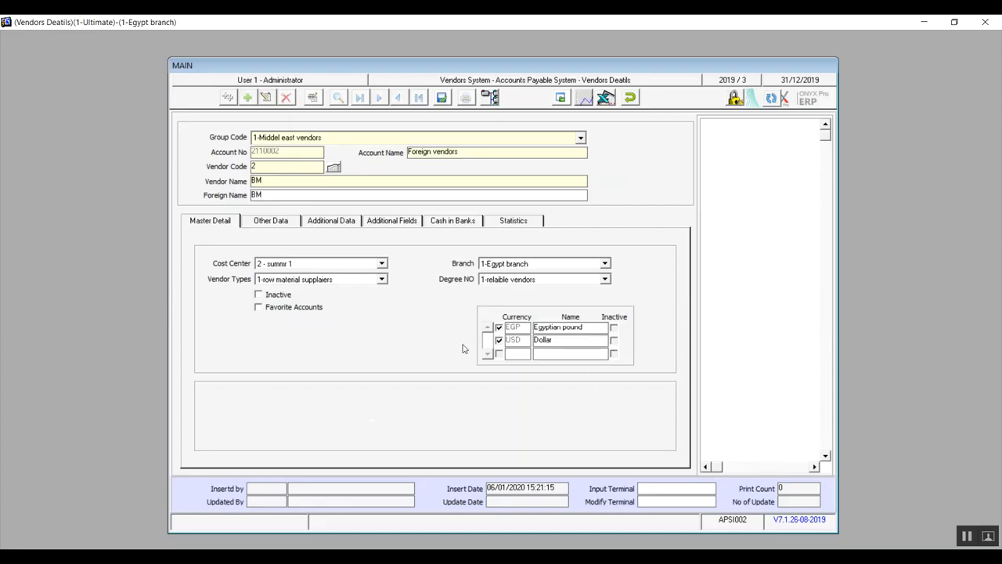
left_click(259, 296)
left_click(274, 296)
Step: Set vendor BM's country to "مصر", city to "Nasr City" and province to "Cairo" in the other data
left_click(274, 228)
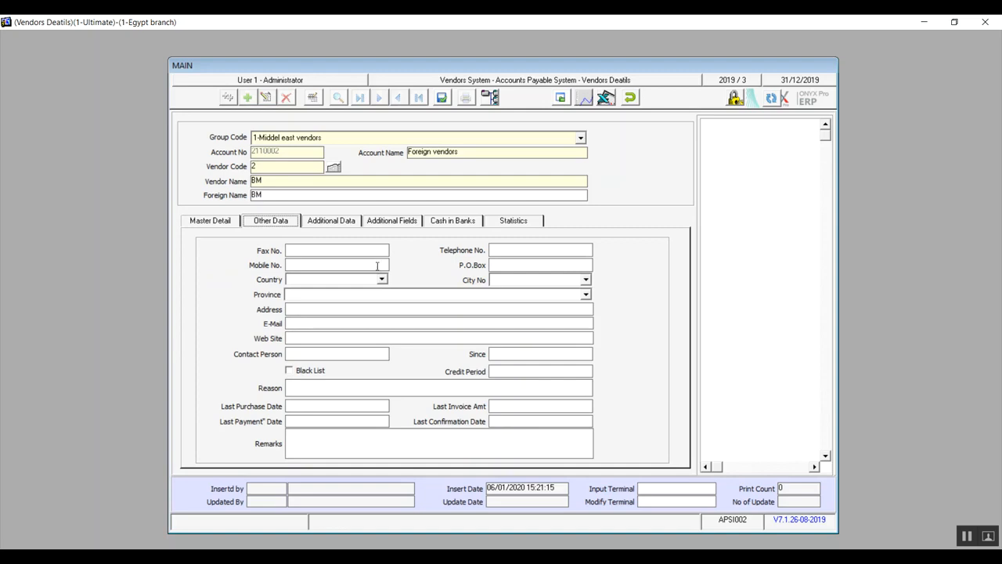
left_click(298, 253)
left_click(507, 264)
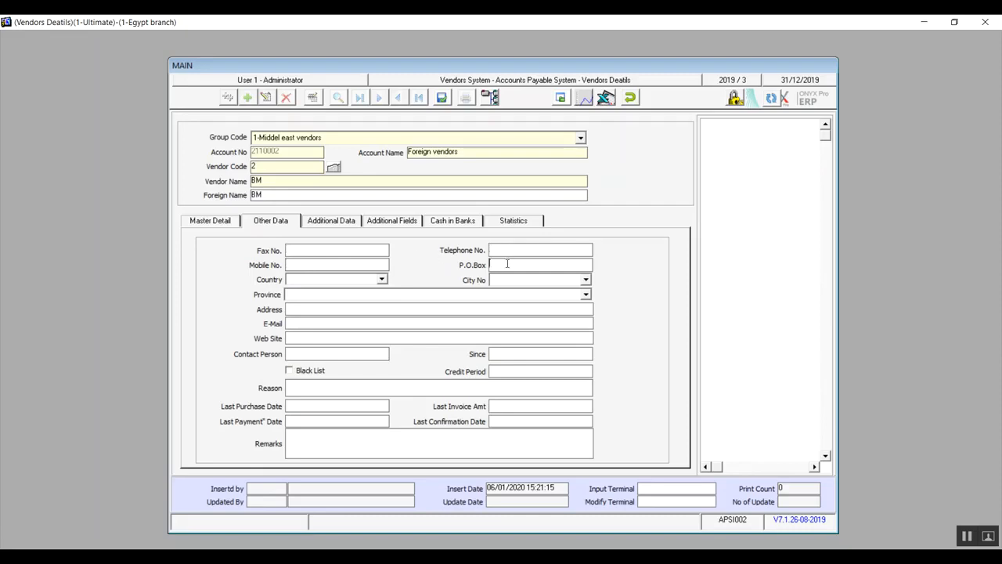
left_click(382, 279)
left_click(320, 287)
left_click(583, 280)
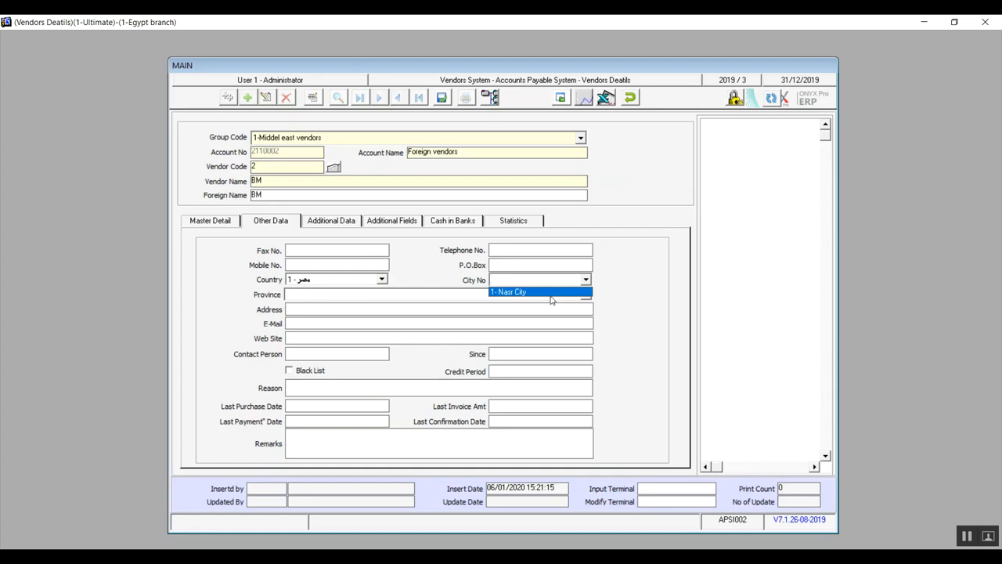
left_click(548, 293)
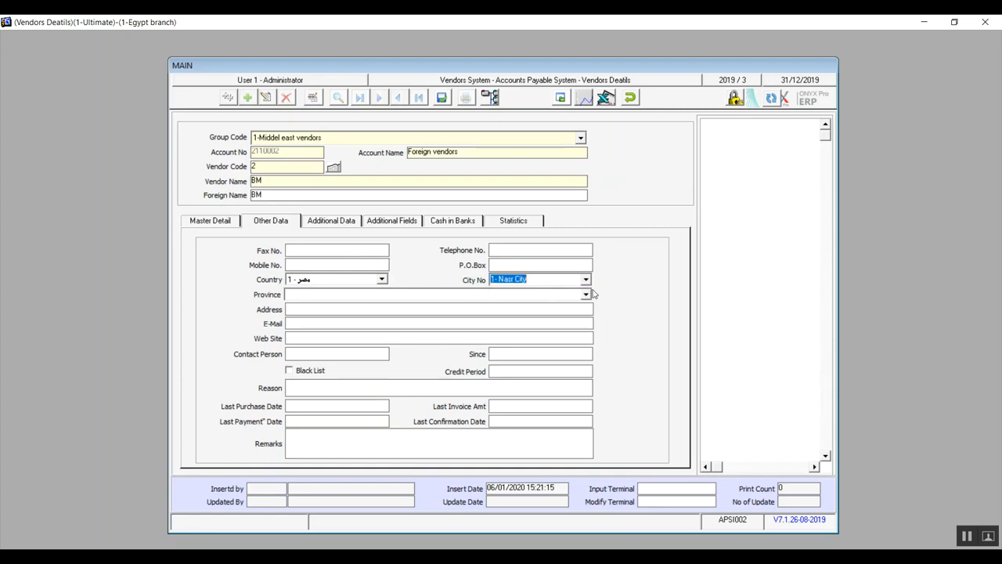
left_click(589, 295)
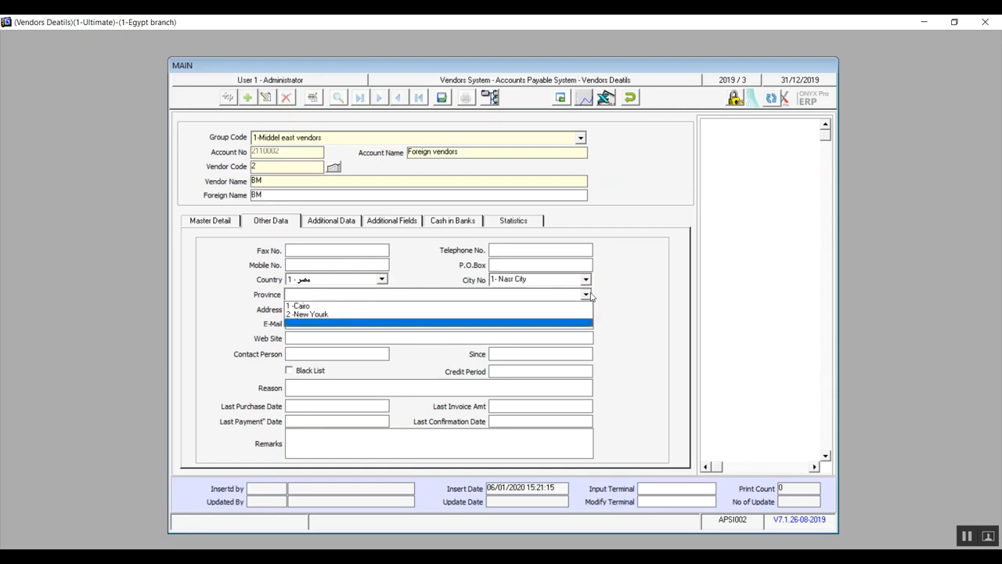
left_click(504, 307)
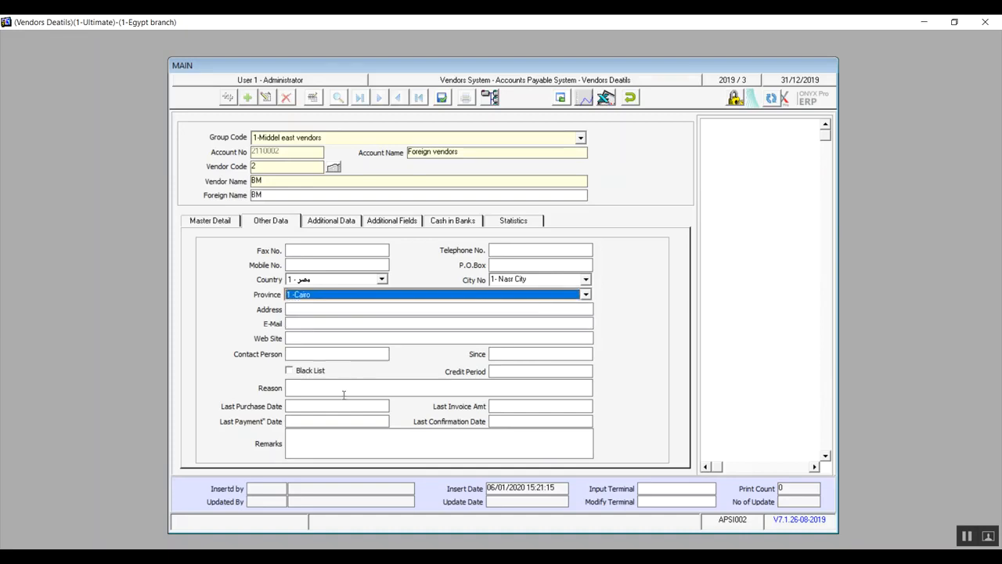
Step: Enter vendor BM's contact person name, the Since date 1/1/2020 and a credit period of 60
left_click(333, 353)
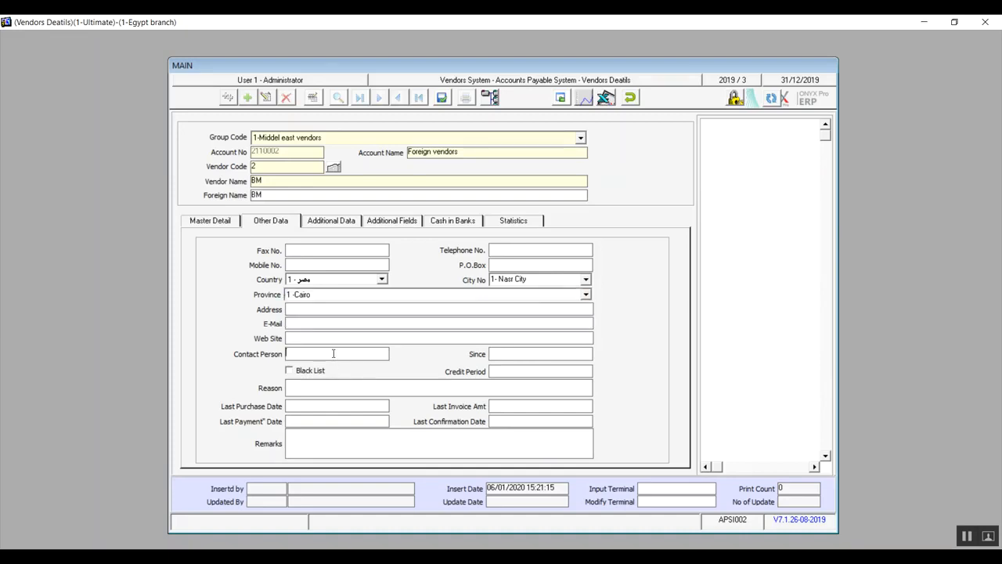
type("Mr/")
type(" A")
type("hmed")
type(" 2020")
left_click(501, 370)
key("BackSpace")
type("1/1/2020")
key("Tab")
left_click(501, 370)
type("60")
Step: Examine the Black List option, its reason field and the Since field of vendor BM
left_click(390, 386)
left_click(294, 376)
left_click(310, 387)
left_click(538, 350)
key("BackSpace")
Step: Try switching the VAT Taxable option on and off in vendor BM's additional data
left_click(327, 221)
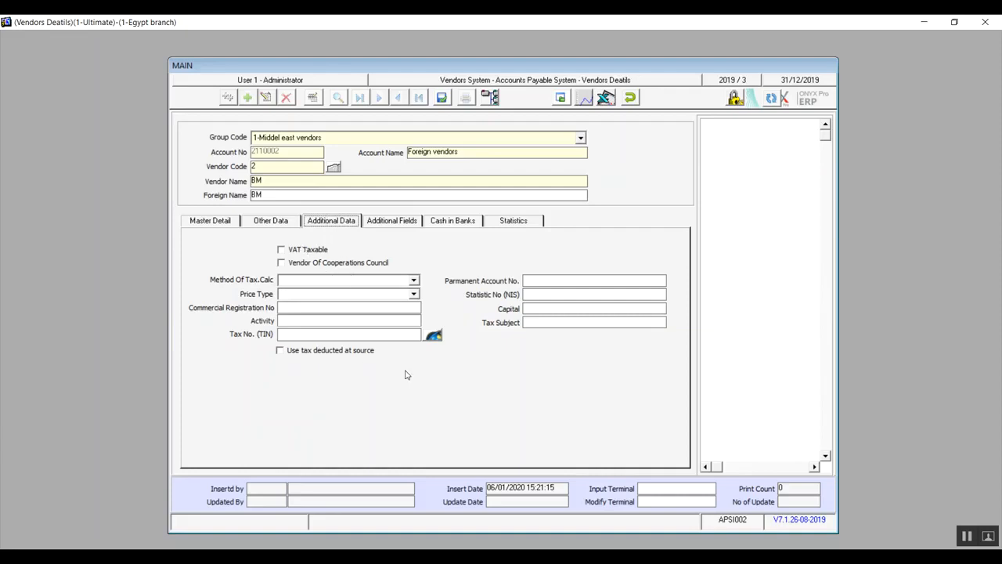
left_click(321, 251)
left_click(321, 253)
left_click(322, 255)
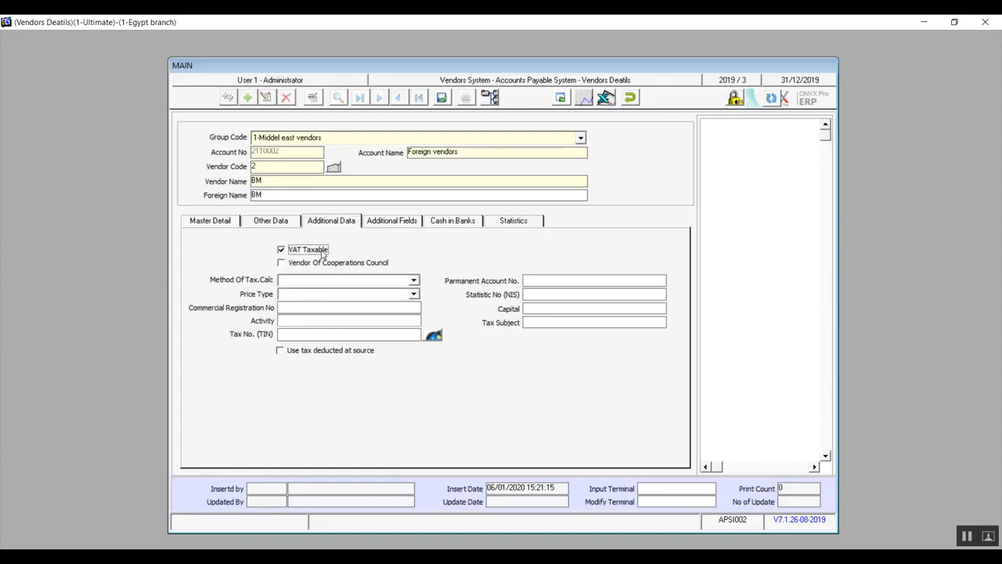
left_click(322, 254)
left_click(315, 254)
left_click(294, 250)
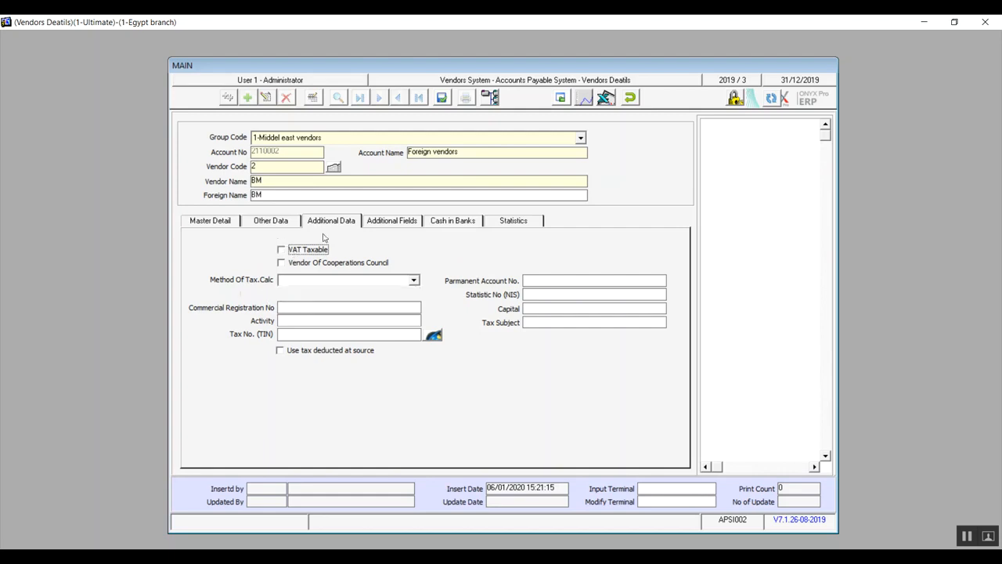
Step: Try VAT Taxable for vendor BM with the price types "Price Include Tax" and "Price With Out Tax", and turn VAT off
left_click(307, 251)
left_click(415, 296)
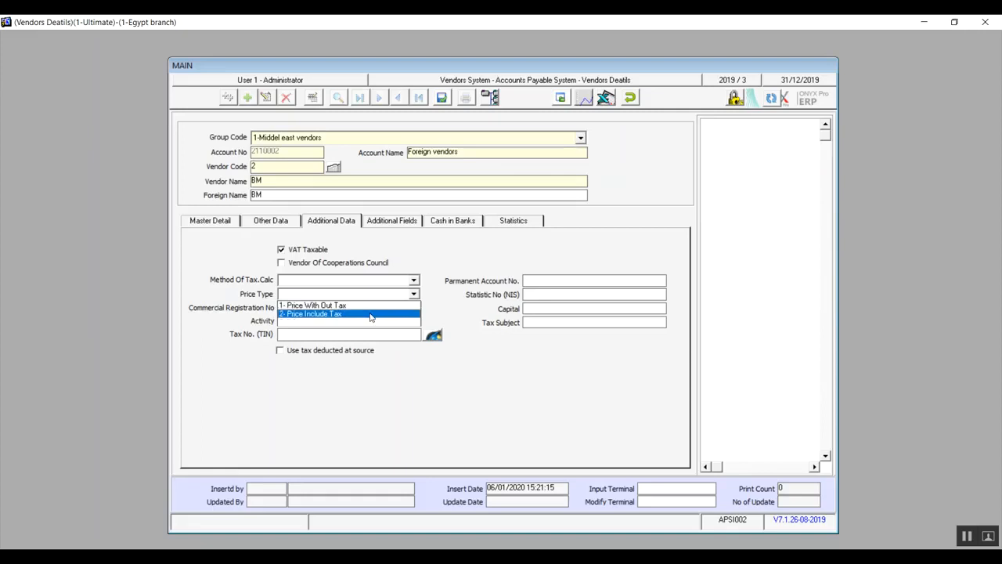
left_click(370, 316)
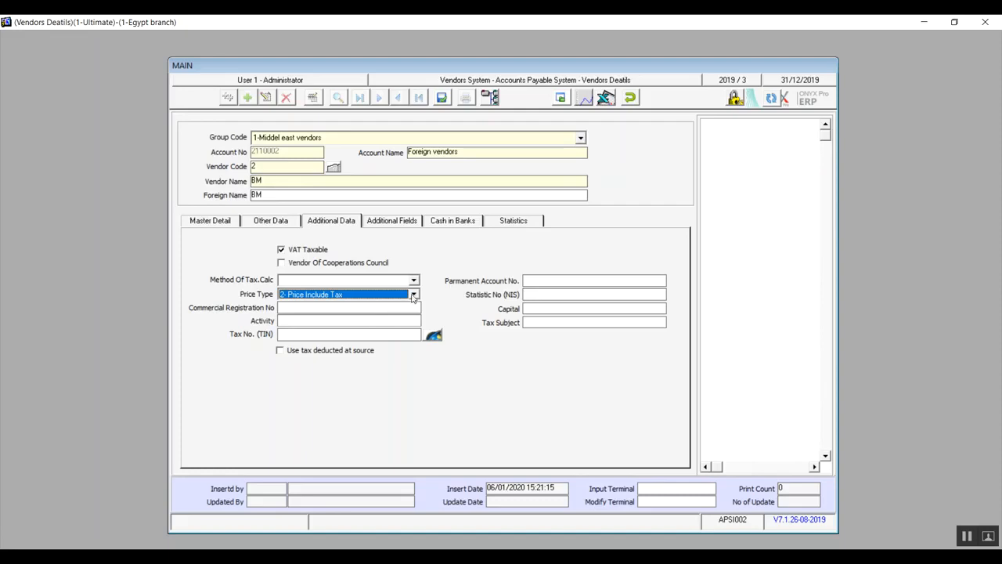
left_click(413, 295)
left_click(393, 305)
left_click(316, 247)
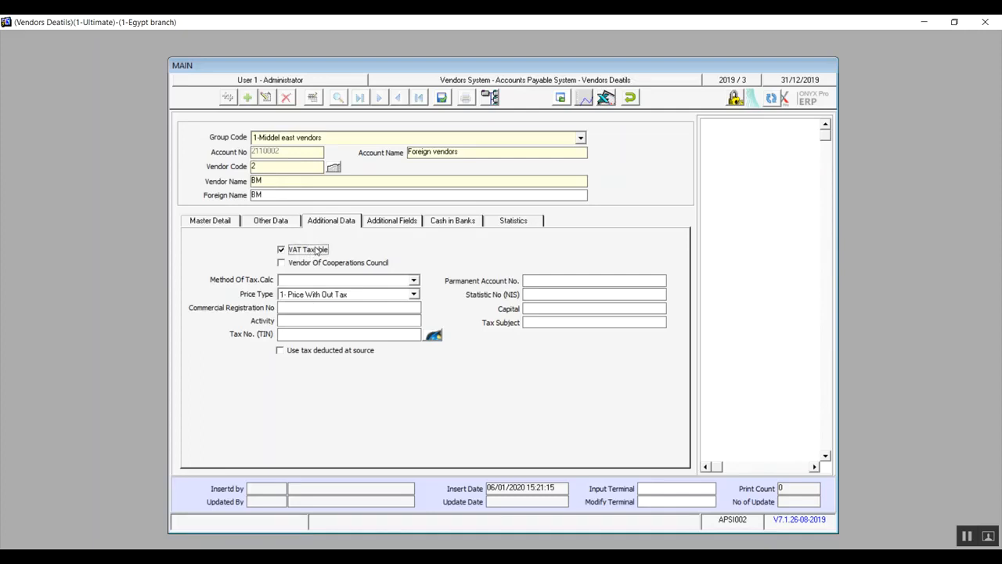
left_click(379, 223)
left_click(345, 222)
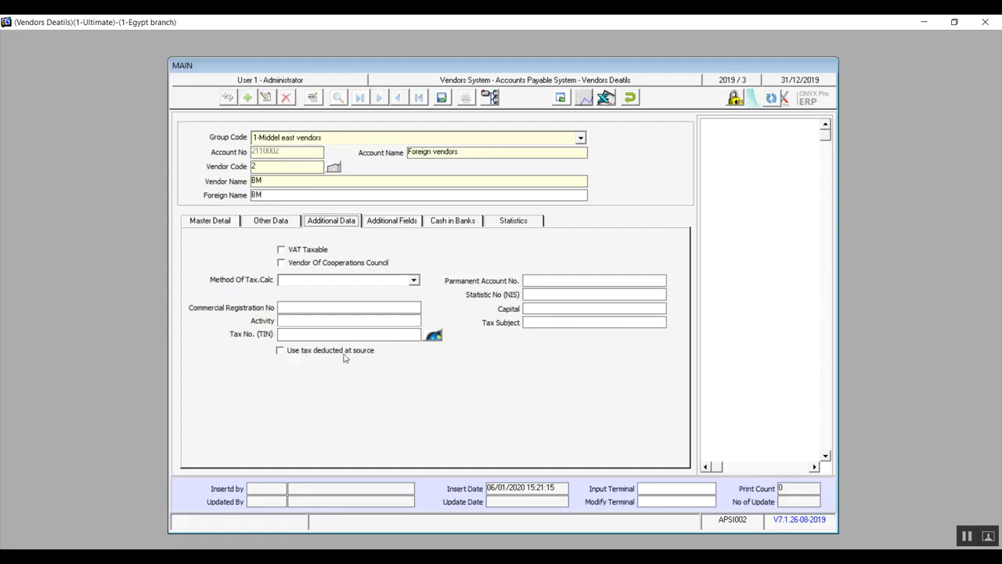
Step: Enter "any data" in Field1 of vendor BM's additional fields
left_click(391, 223)
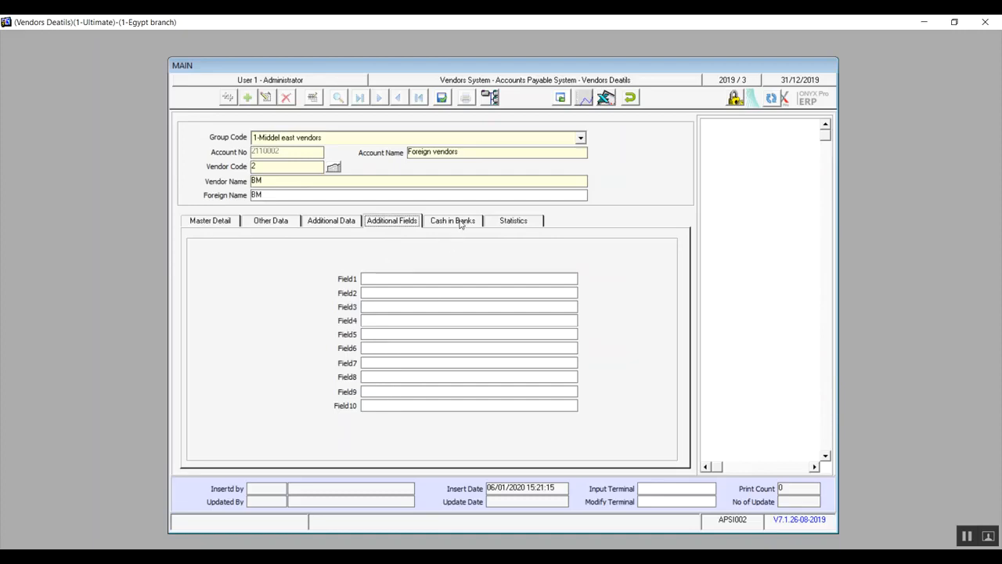
left_click(415, 279)
type("any data")
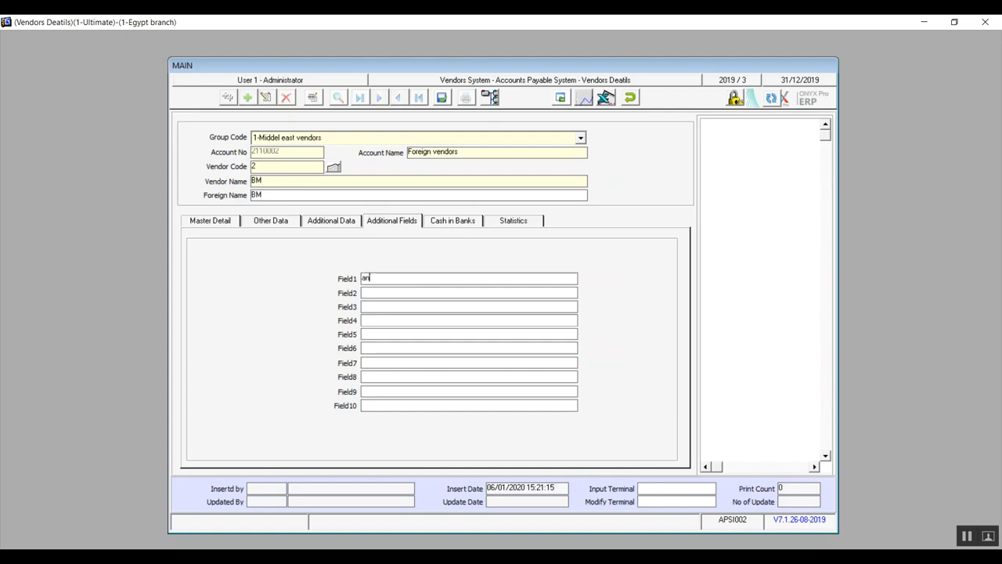
Step: View vendor BM's bank details and statistics, save the vendor record and close the form
left_click(460, 222)
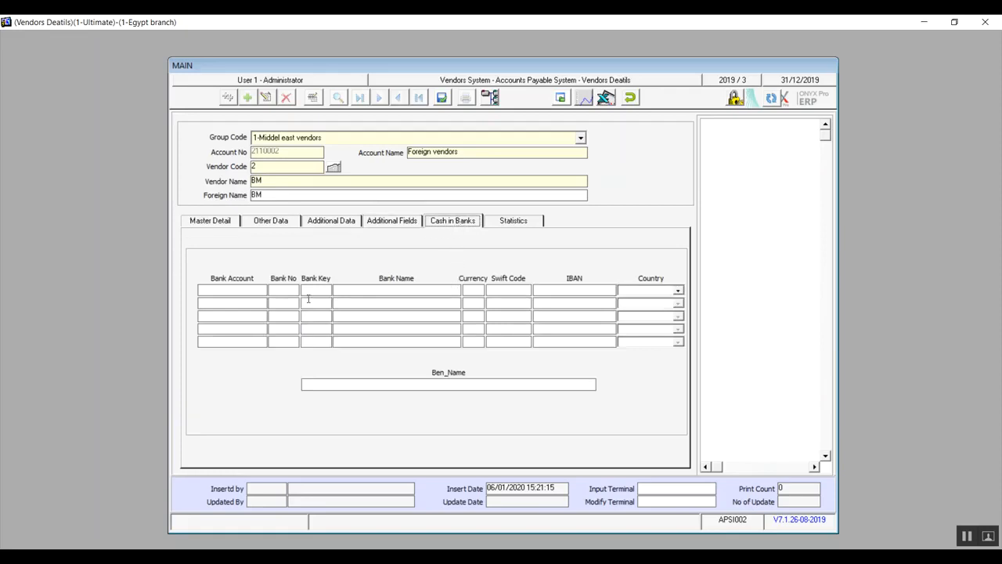
left_click(249, 293)
left_click(517, 222)
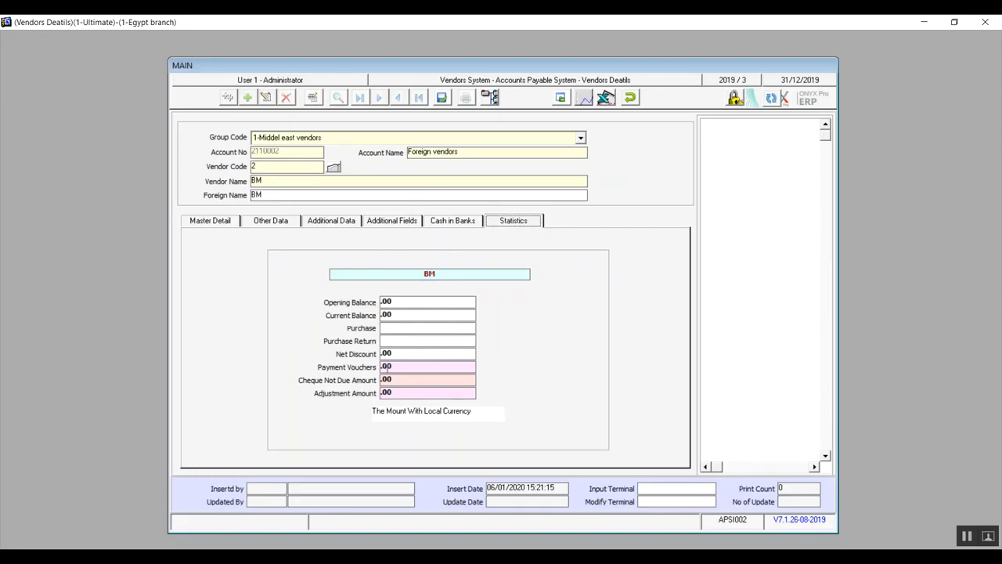
left_click(442, 98)
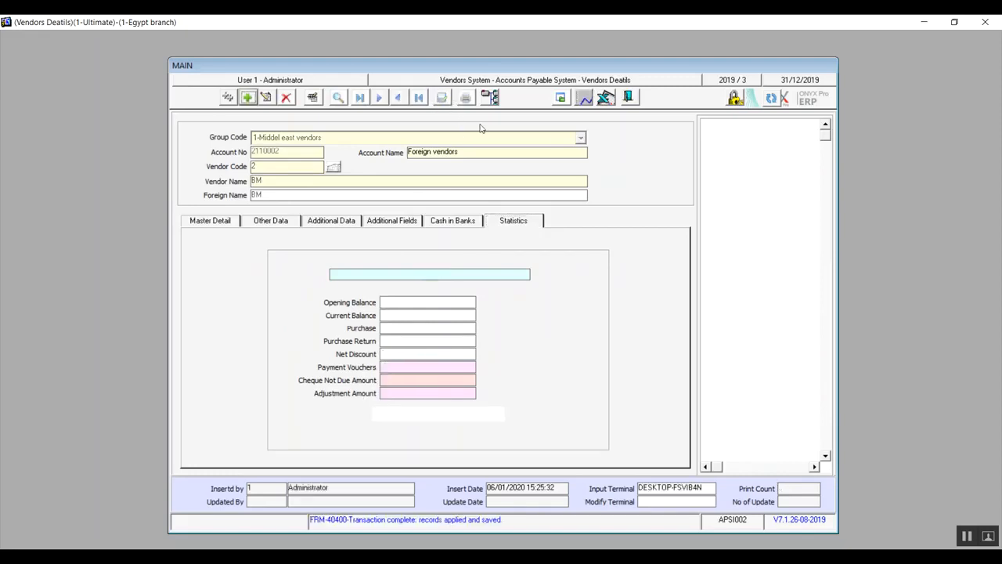
left_click(628, 97)
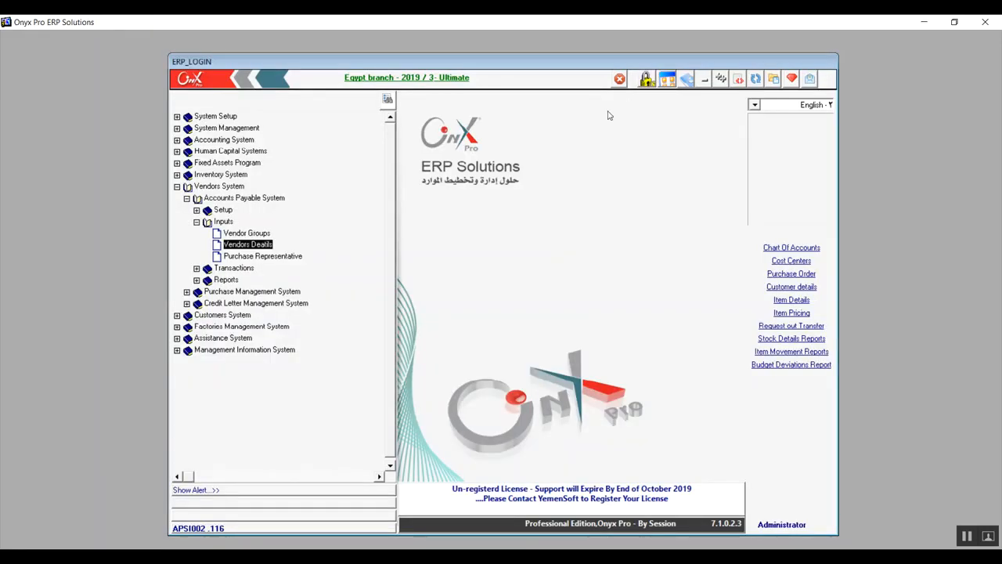
Step: Start a new purchase representative record and enter the representative's name as both representative name and foreign name
double_click(252, 256)
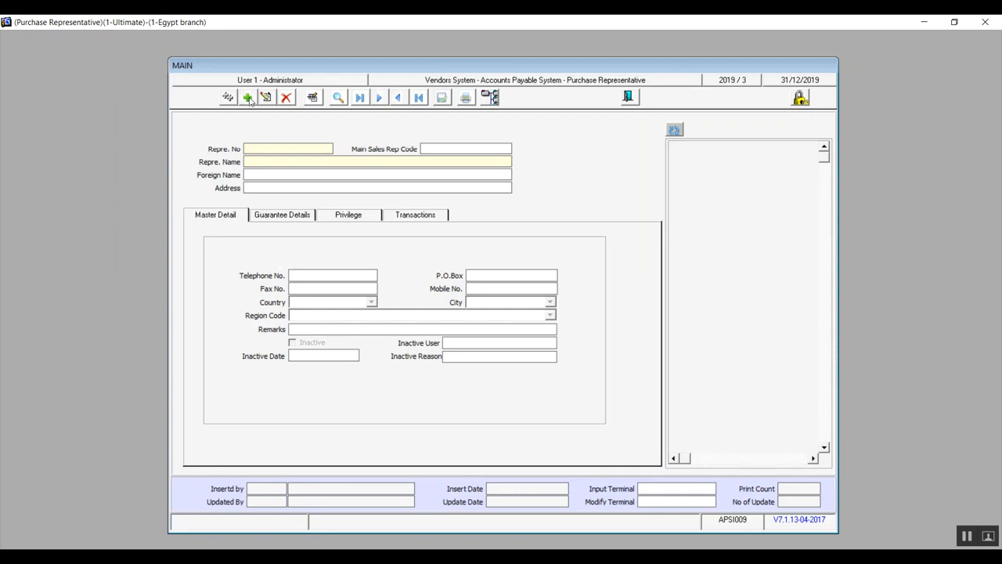
left_click(247, 98)
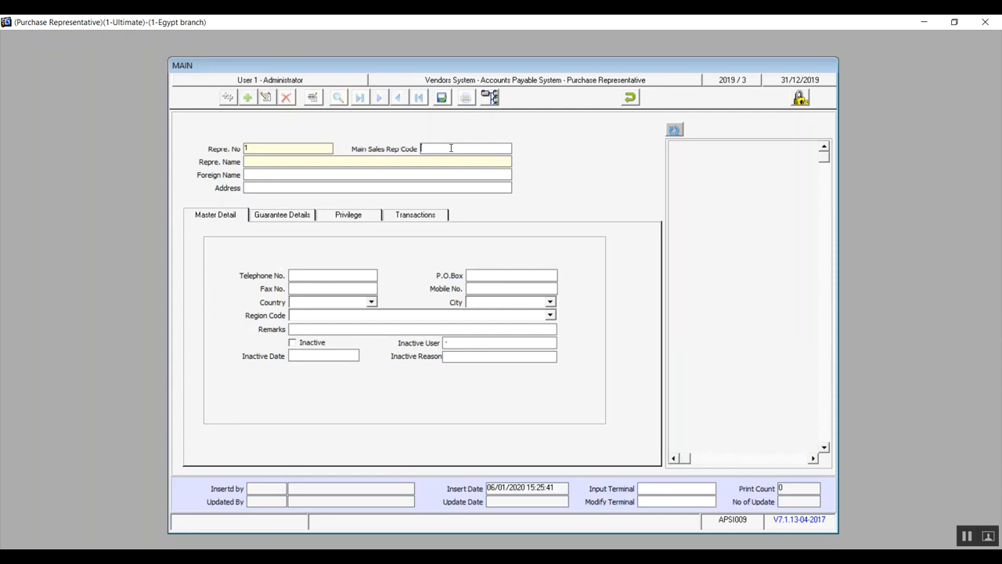
left_click(352, 164)
type("Mohamed")
key("shift+Left")
key("shift+Left")
key("shift+Left")
key("shift+Left")
key("shift+Left")
key("shift+Left")
key("ctrl+c")
key("Tab")
key("ctrl+v")
Step: Set the representative's country to "مصر", city to "Nasr City" and region code to "6th Area"
left_click(229, 215)
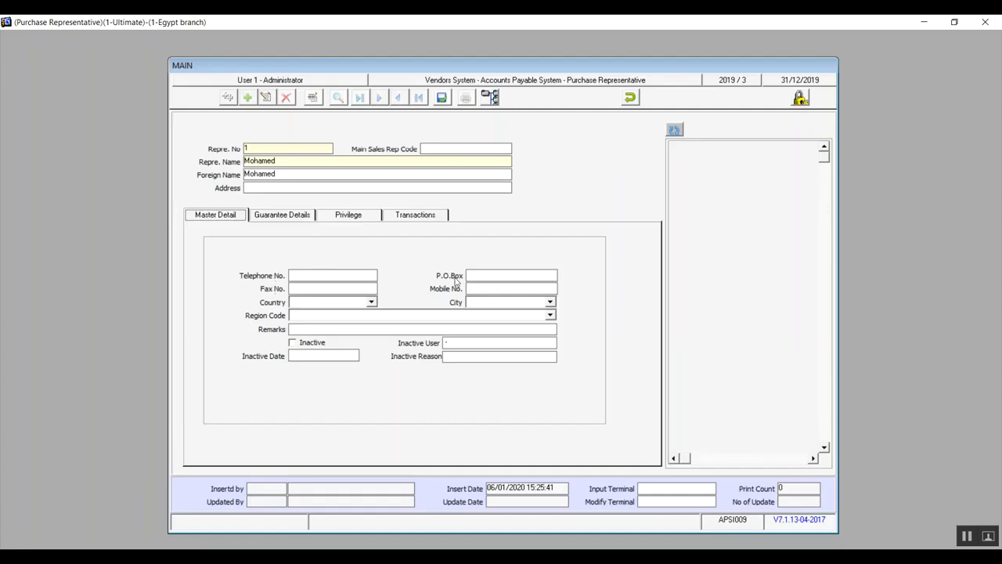
left_click(371, 303)
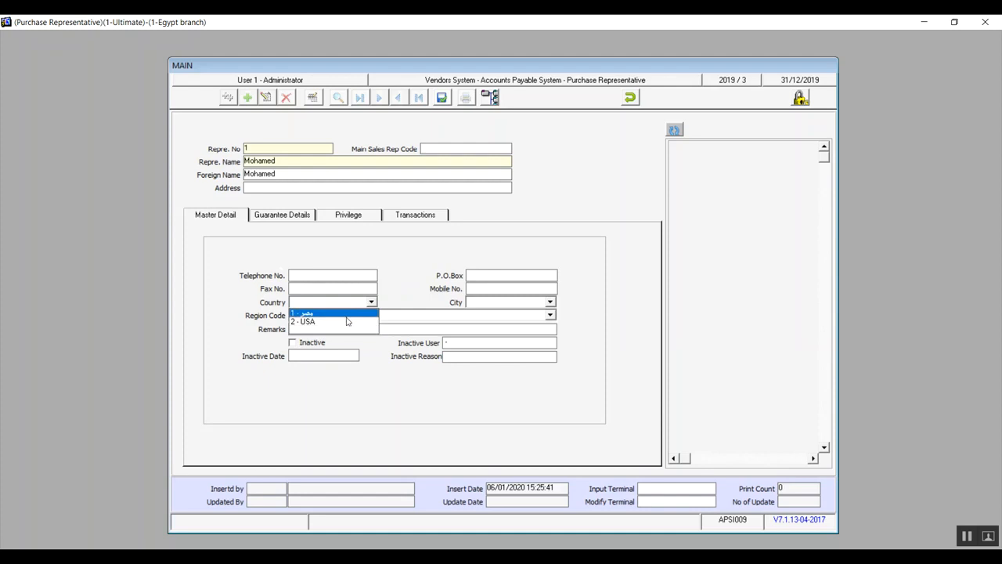
left_click(346, 313)
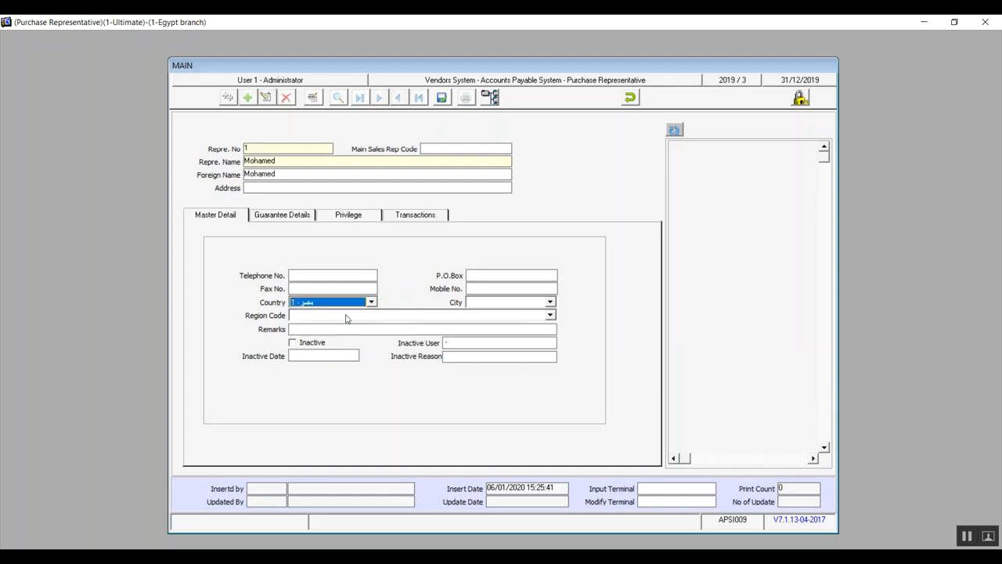
left_click(502, 303)
left_click(551, 302)
left_click(524, 314)
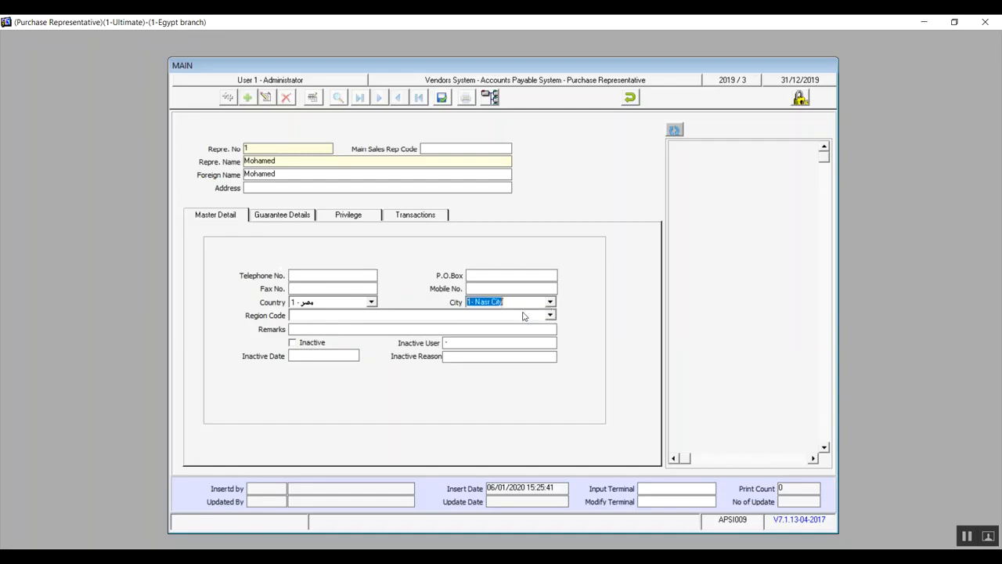
left_click(550, 315)
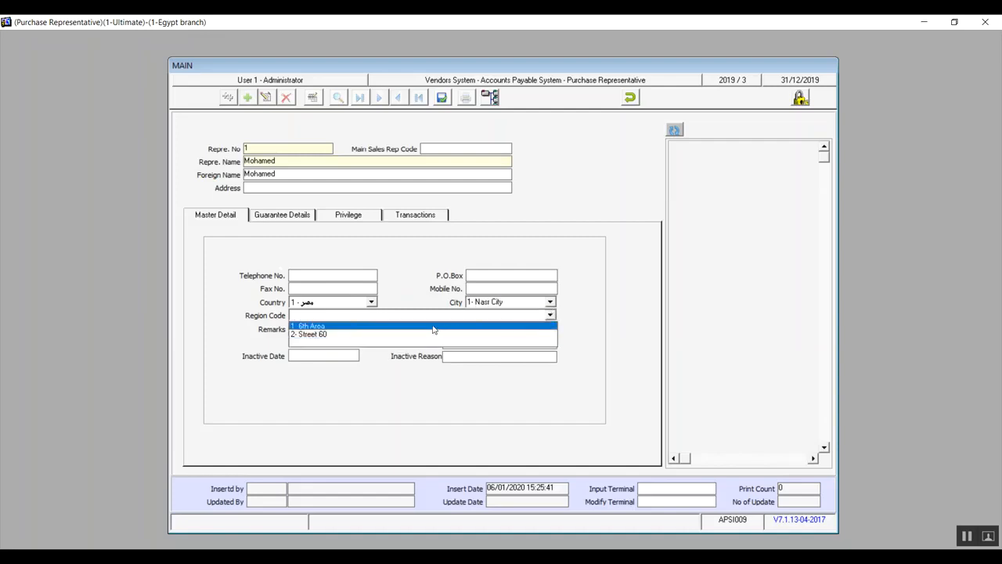
left_click(433, 326)
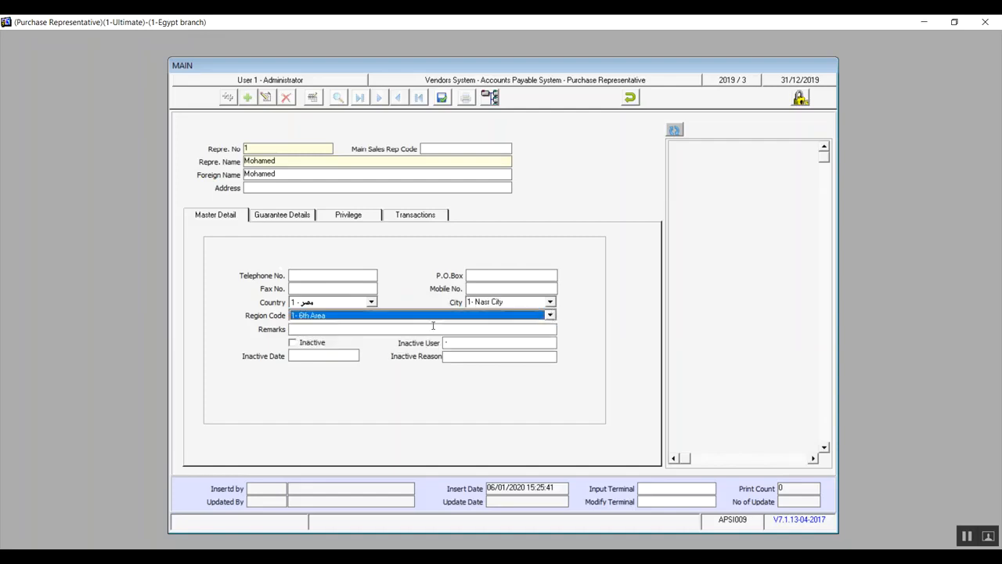
left_click(323, 327)
Step: Try marking the purchase representative as inactive and going to the inactive reason
left_click(293, 343)
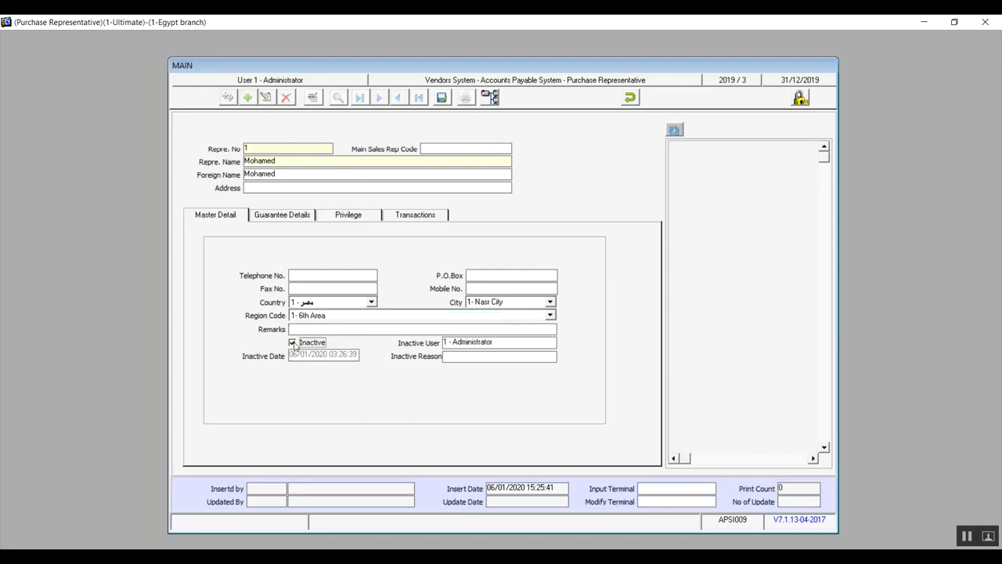
left_click(293, 344)
left_click(317, 345)
left_click(460, 356)
left_click(310, 344)
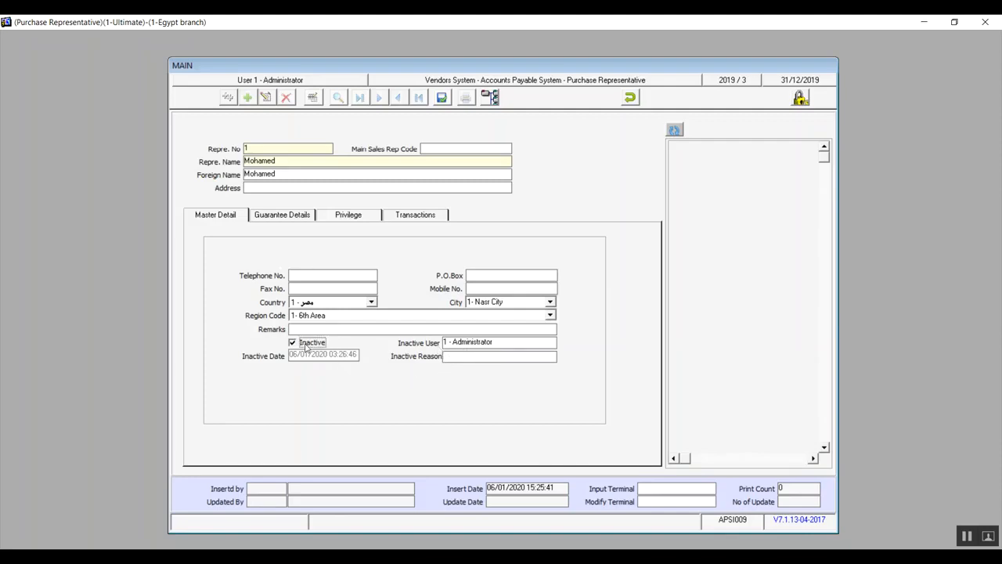
Step: Try the guarantee status "Inactive" for the representative and clear it
left_click(280, 216)
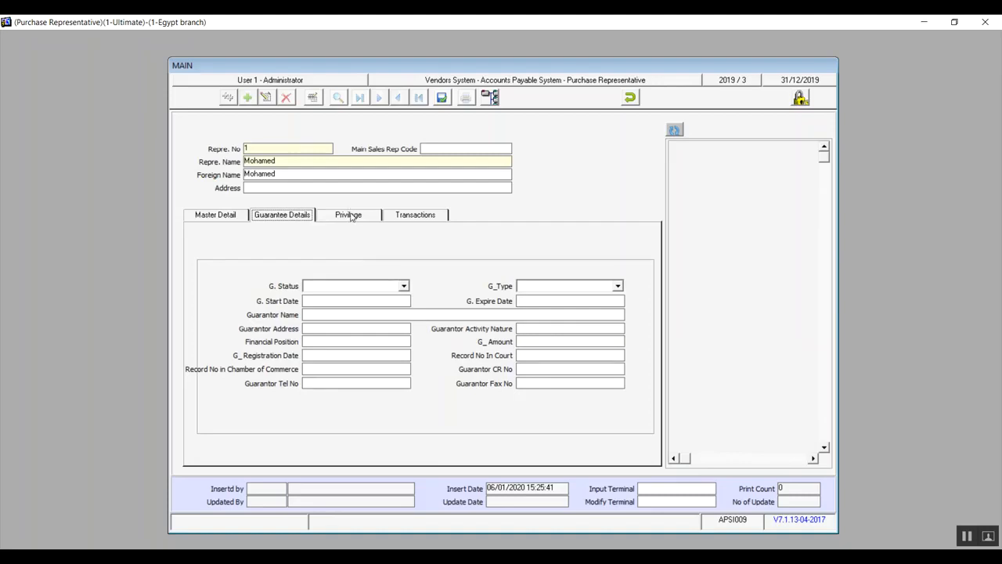
left_click(404, 287)
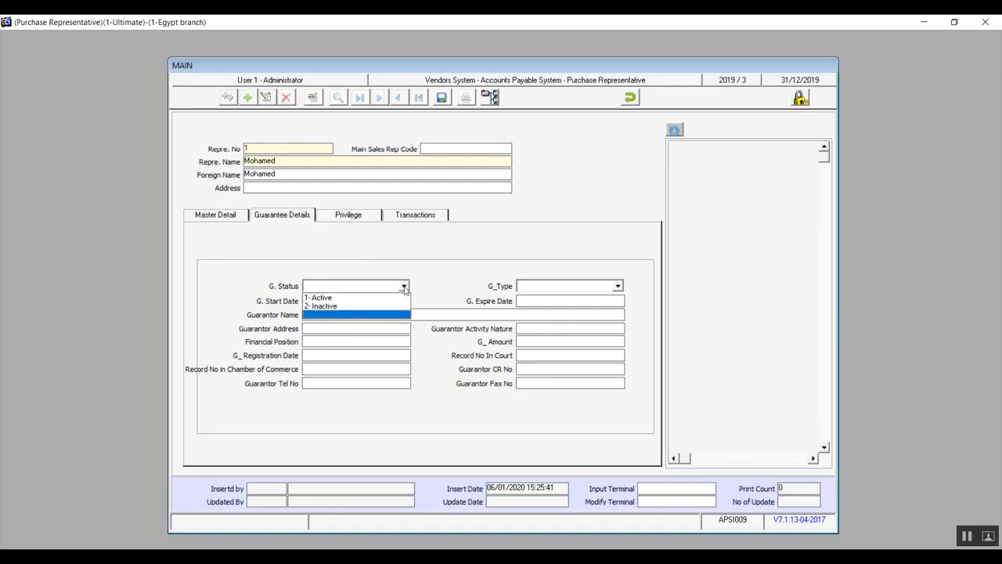
left_click(377, 306)
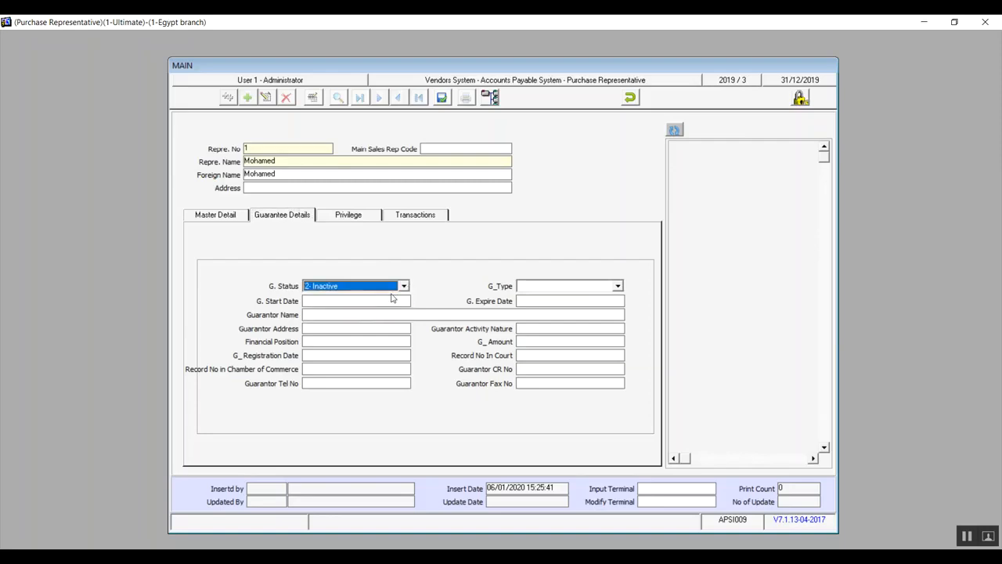
left_click(404, 286)
left_click(356, 312)
Step: View the representative's privileges and transactions, save the record, refresh the representatives list and close the form
left_click(348, 218)
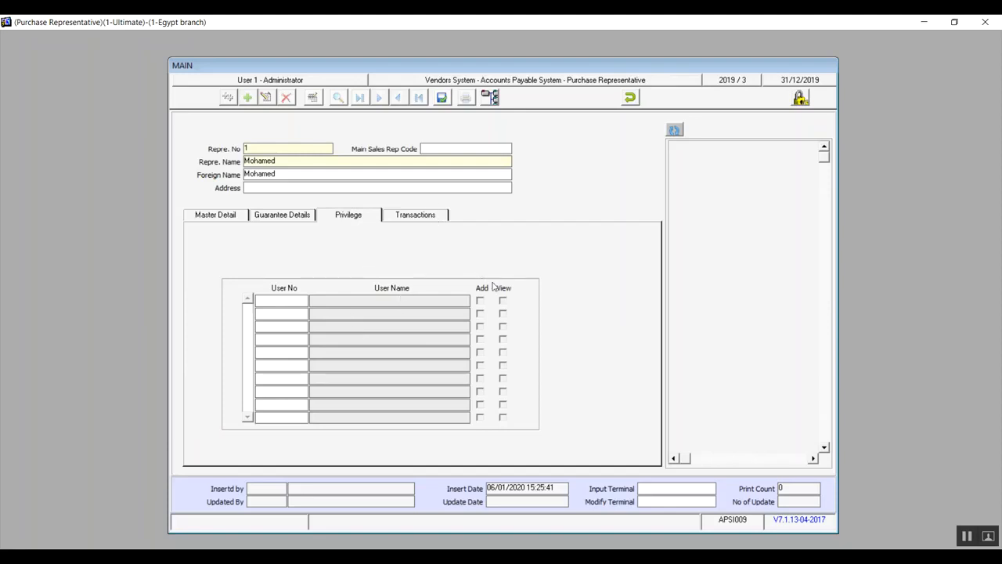
left_click(414, 217)
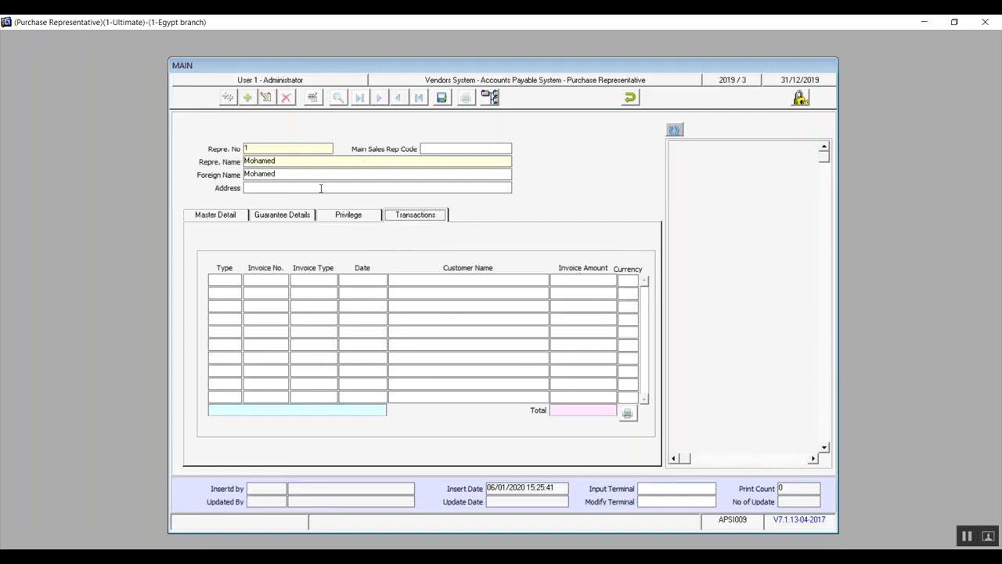
left_click(220, 218)
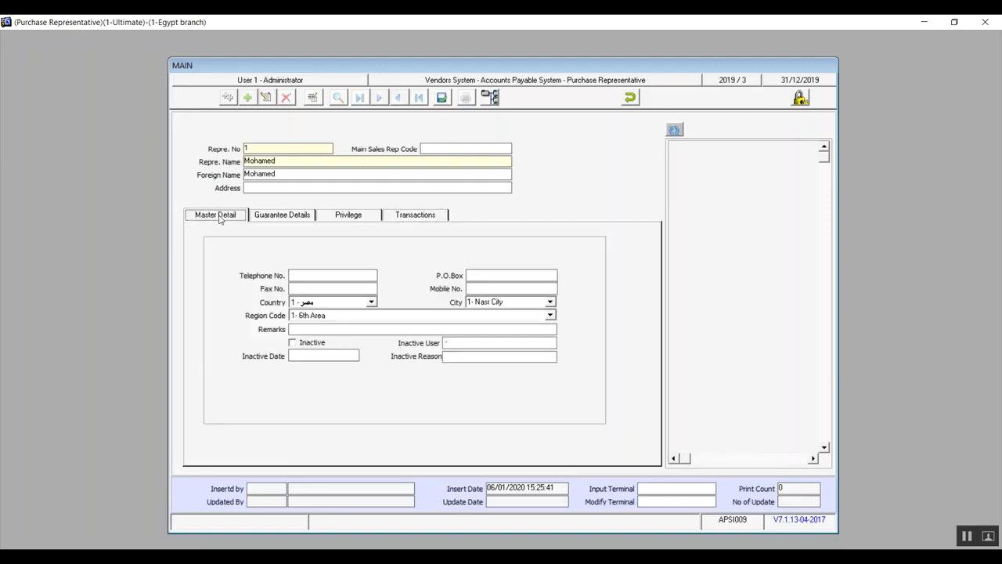
left_click(444, 99)
left_click(676, 130)
left_click(628, 97)
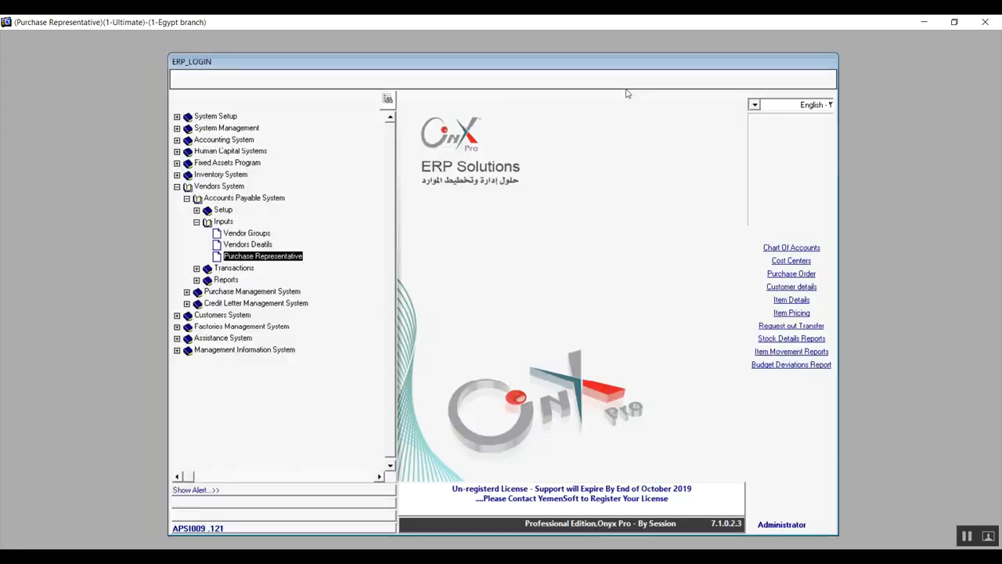